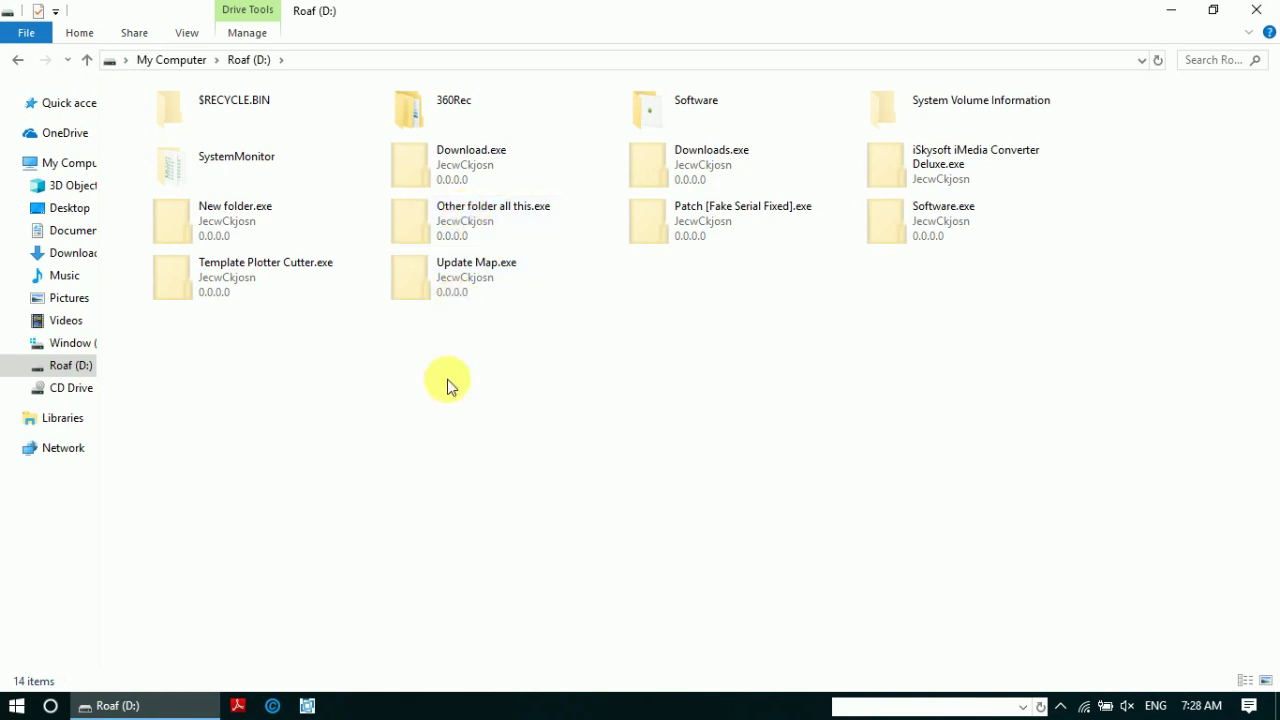
- Examine the folders and fake folder .exe files stored on the D: drive
{"action": "left_click", "coordinate": [257, 101]}
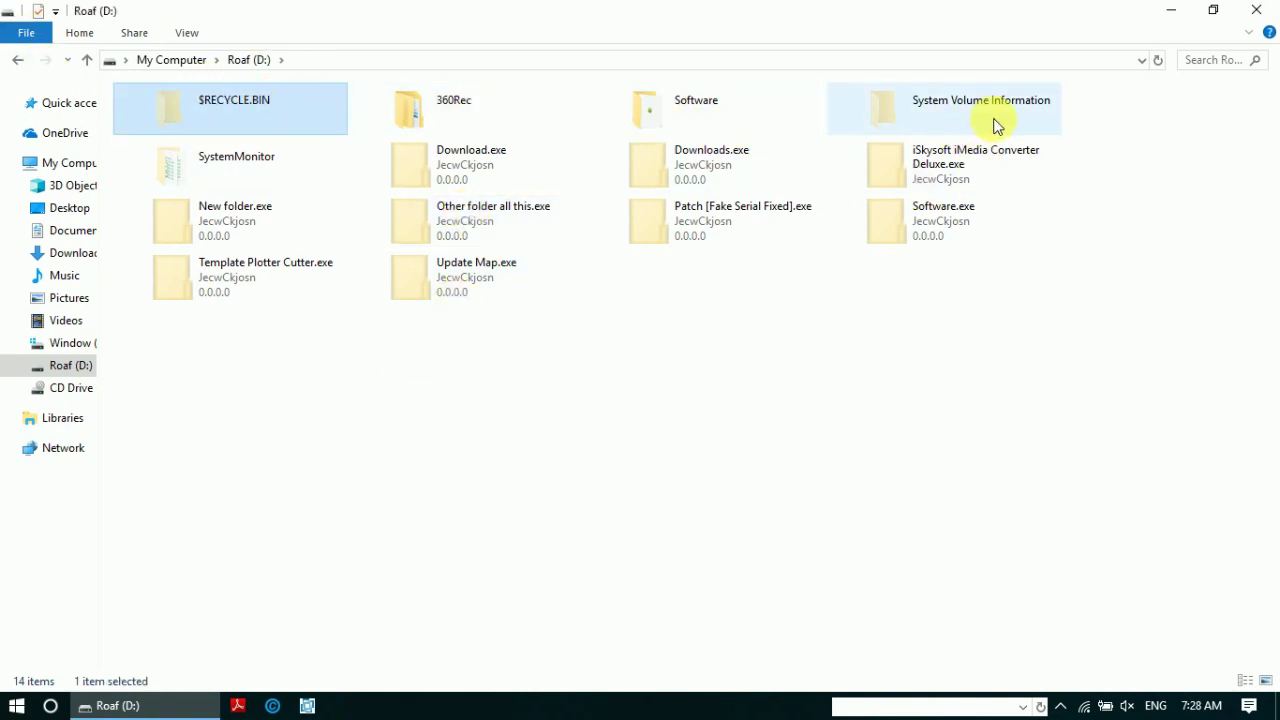
{"action": "mouse_move", "coordinate": [921, 184]}
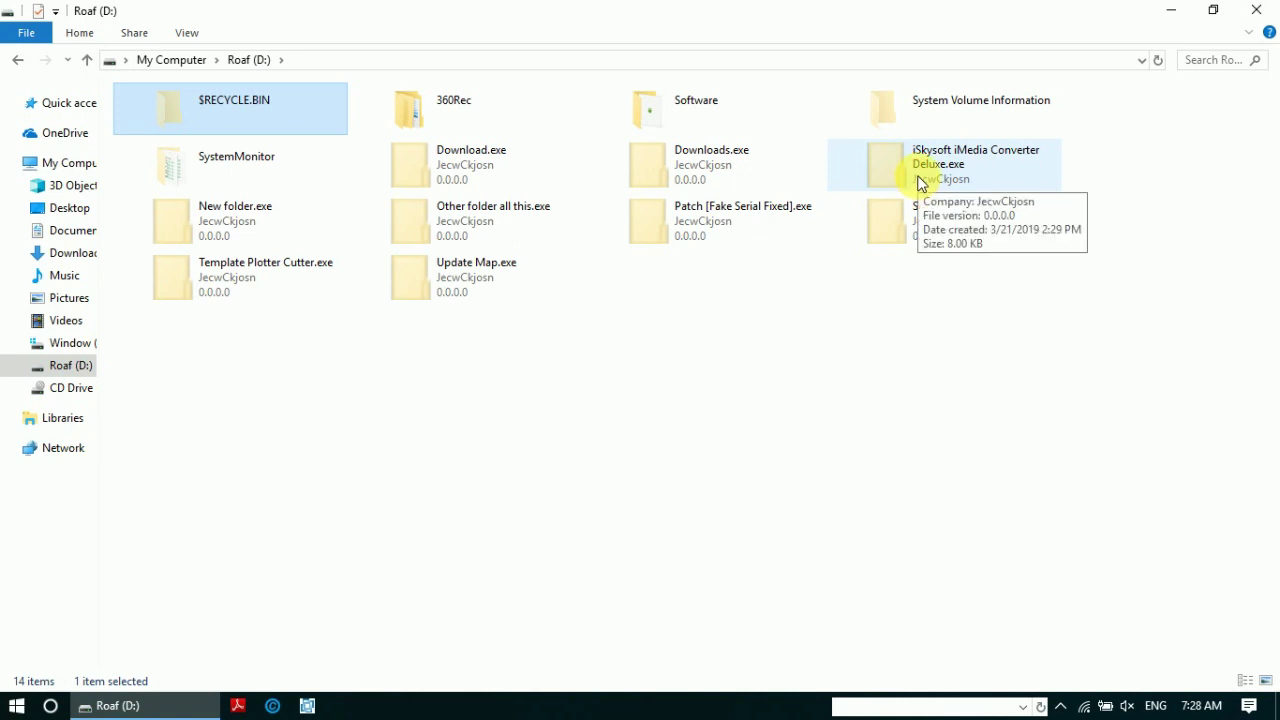
{"action": "mouse_move", "coordinate": [457, 289]}
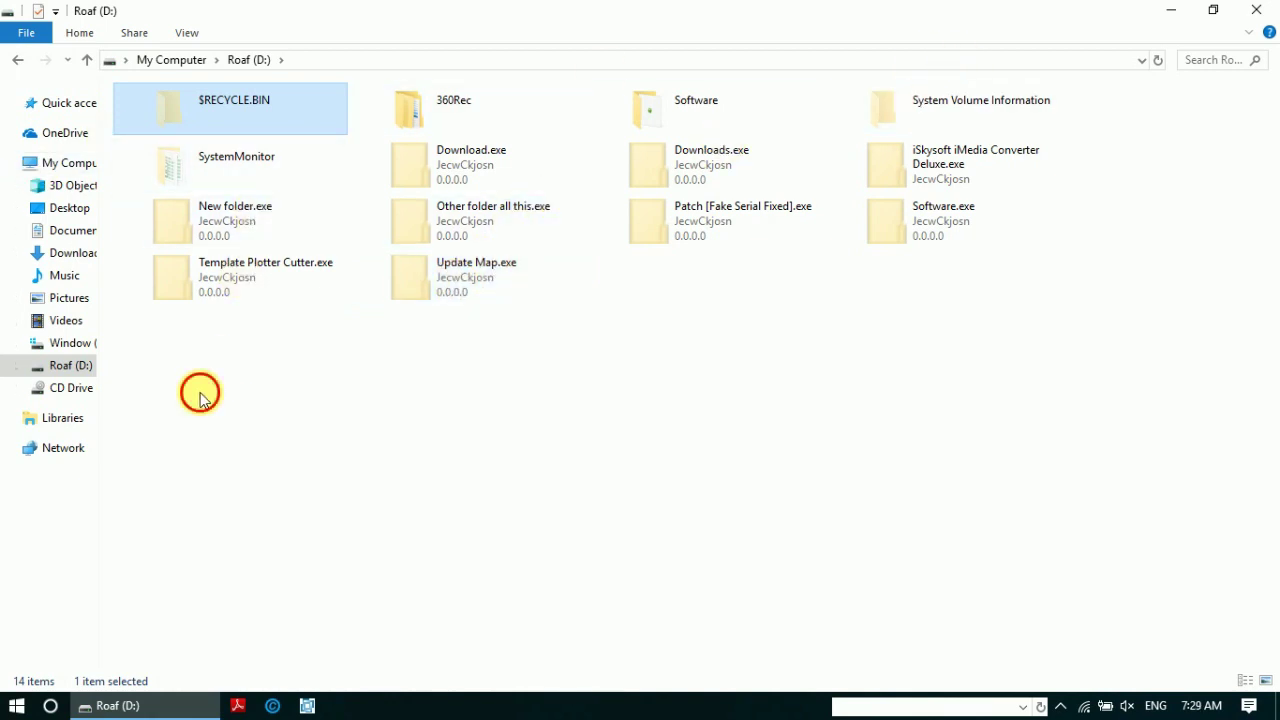
{"action": "left_click_drag", "start_coordinate": [208, 394], "coordinate": [1086, 70]}
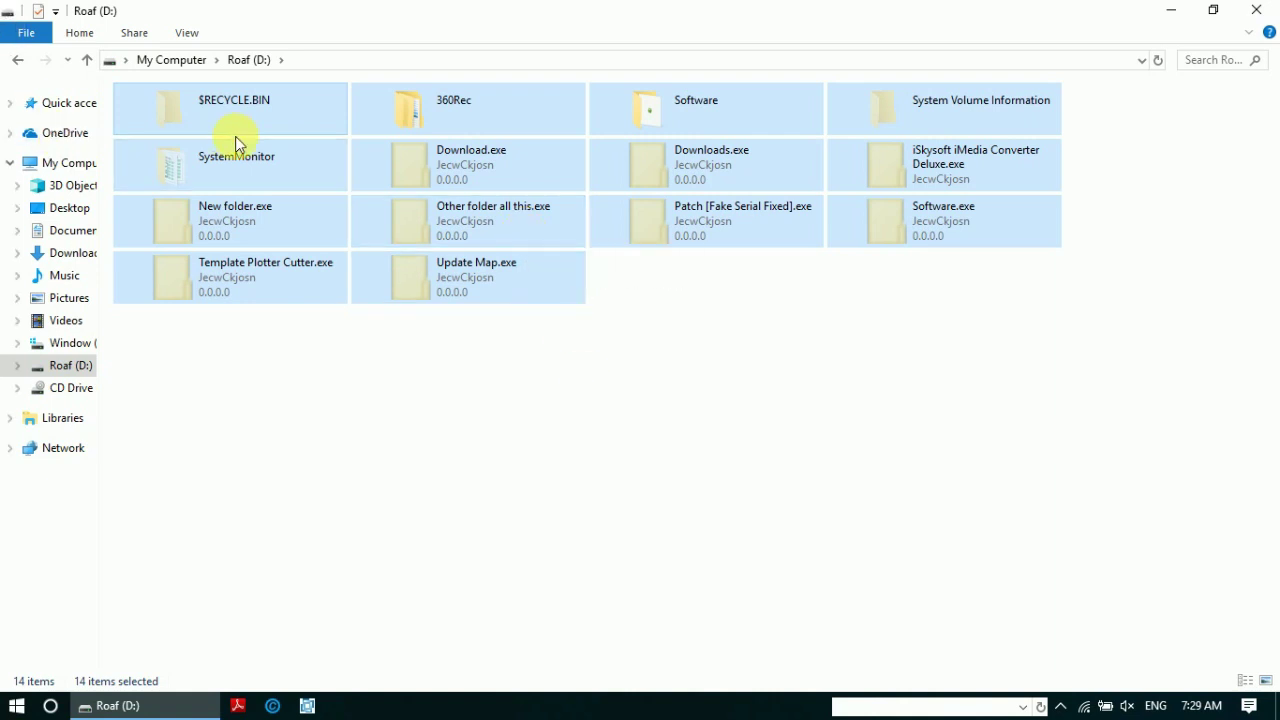
{"action": "left_click", "coordinate": [18, 62]}
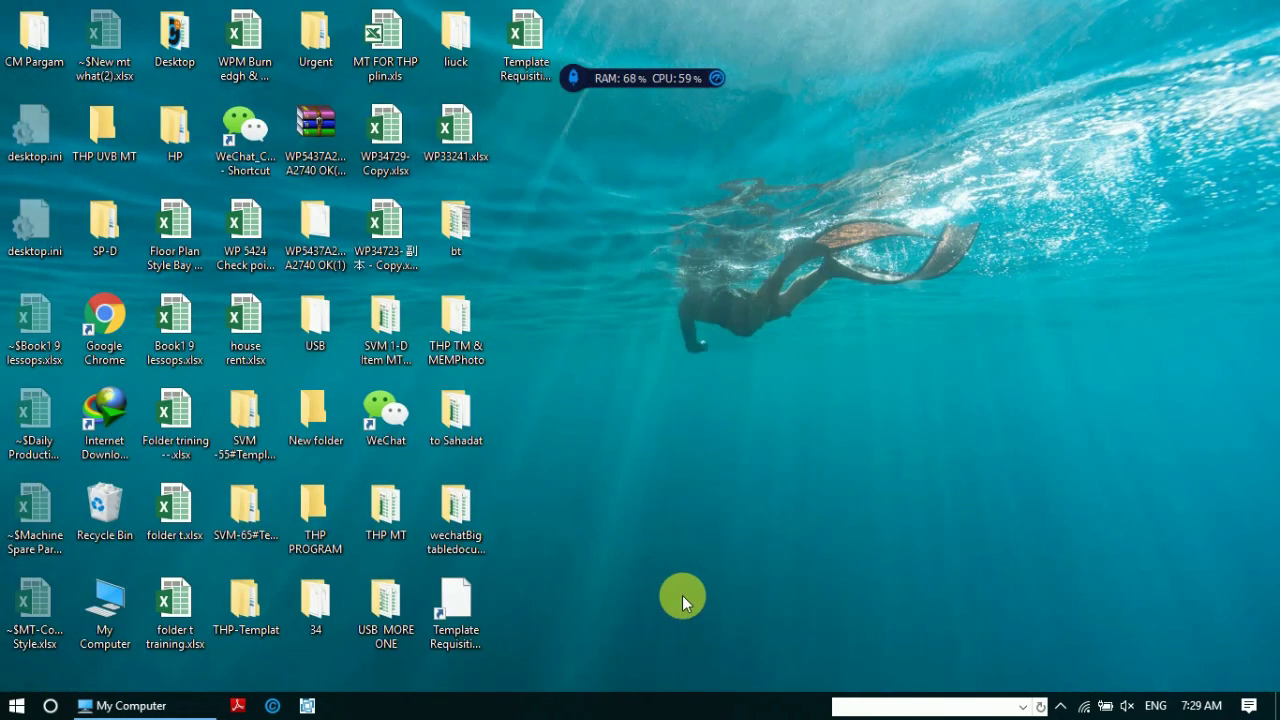
- Switch to Firefox and load the website sd.360.cn
{"action": "left_click", "coordinate": [16, 705]}
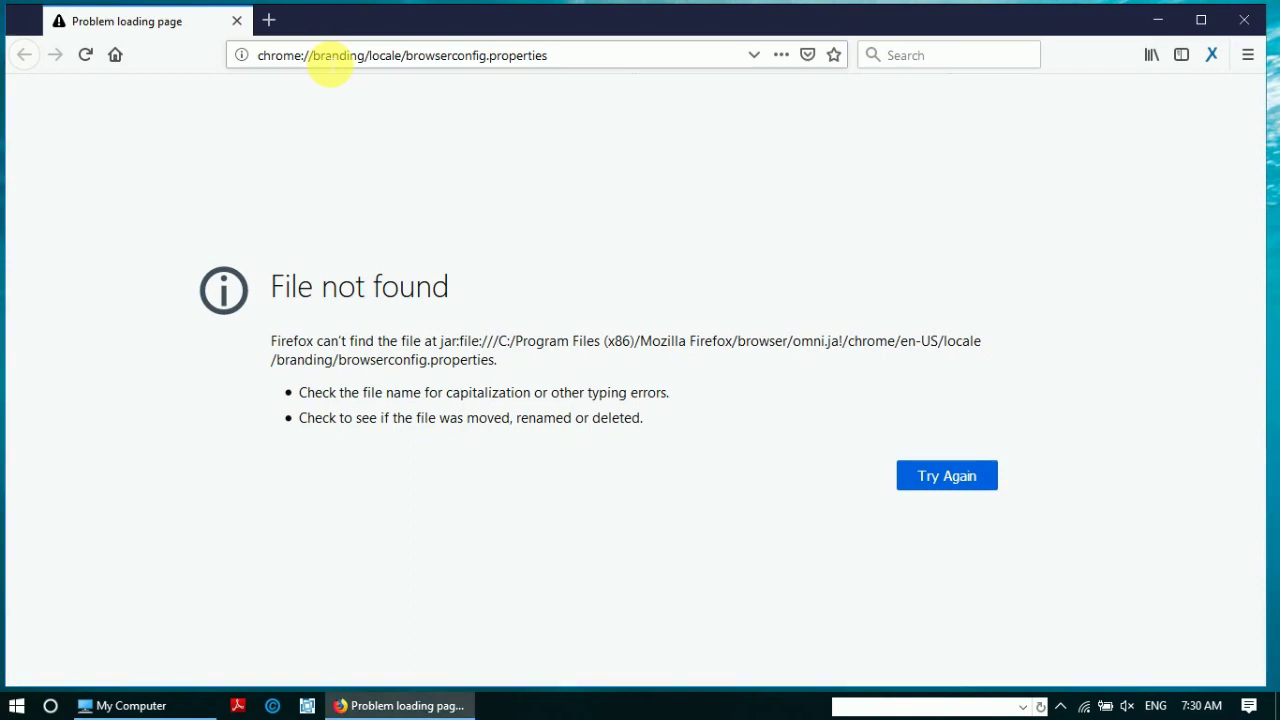
{"action": "left_click", "coordinate": [328, 58]}
{"action": "type", "text": "sd"}
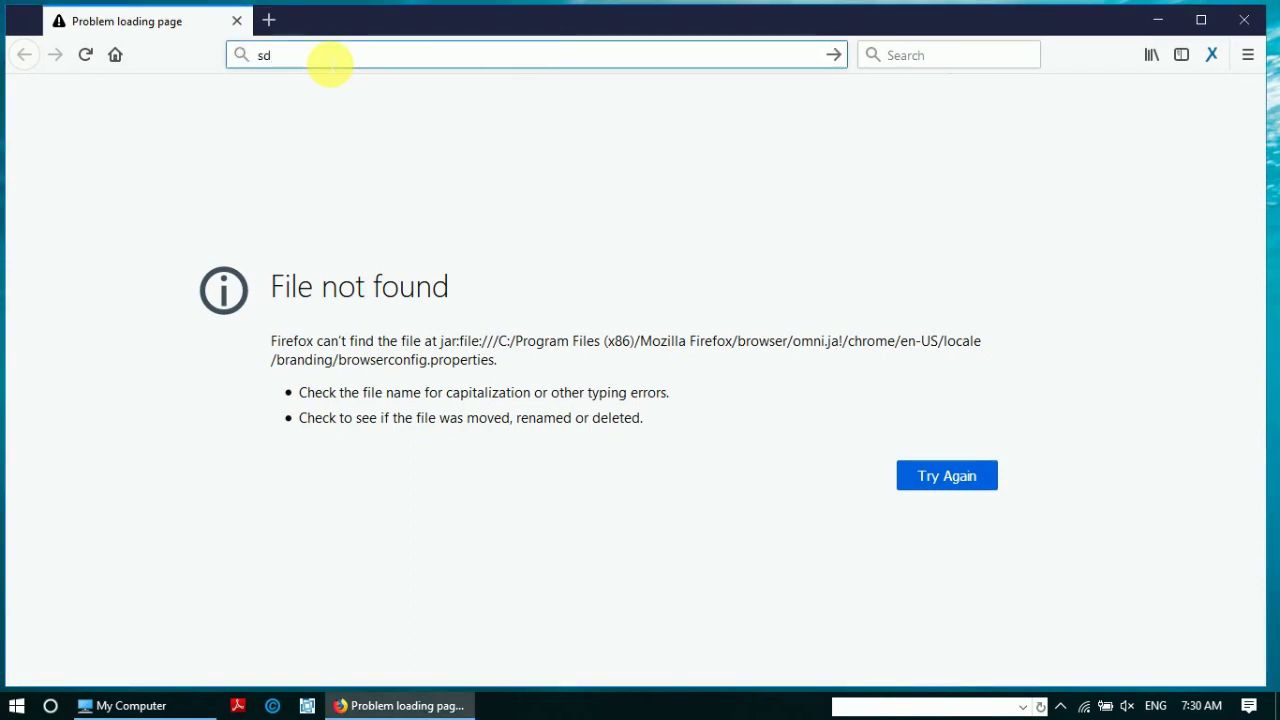
{"action": "type", "text": ".360.cn"}
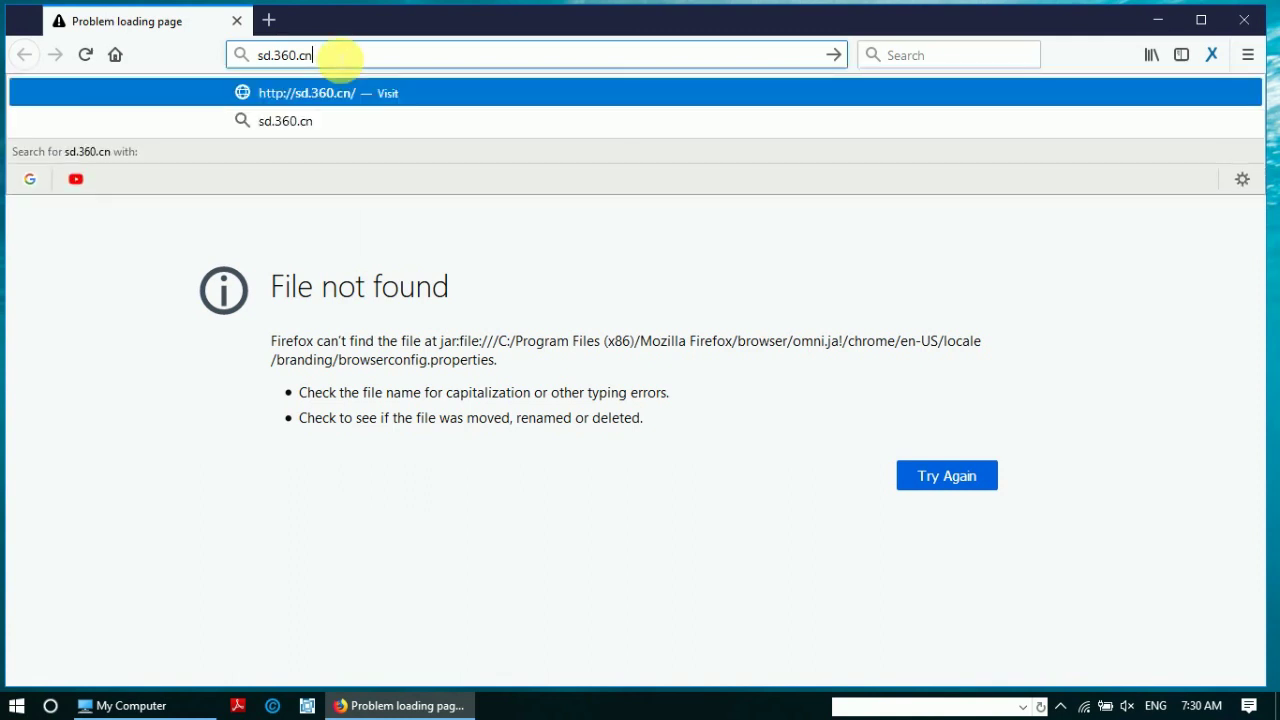
{"action": "left_click", "coordinate": [835, 57]}
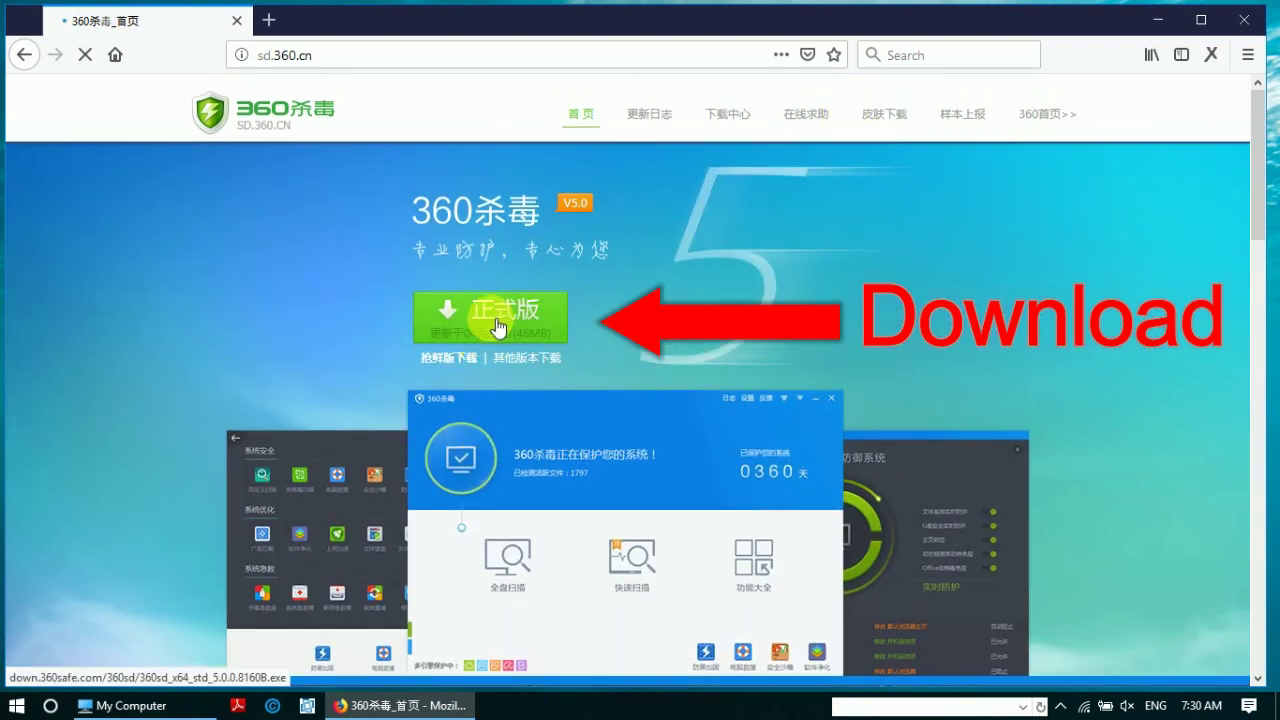
- Download the official release (正式版) of 360杀毒, 360sd_x64_std_5.0.0.8160B.exe, into Downloads\Programs
{"action": "left_click", "coordinate": [488, 322]}
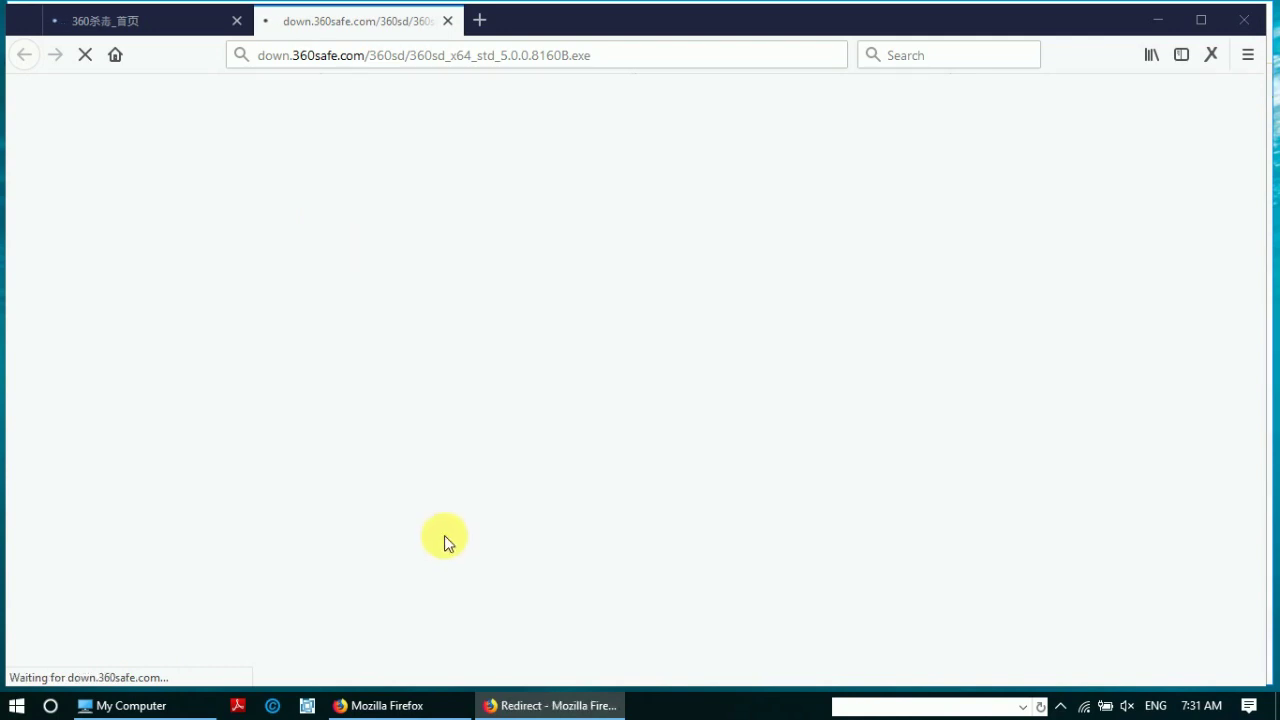
{"action": "left_click", "coordinate": [183, 25]}
{"action": "left_click", "coordinate": [343, 23]}
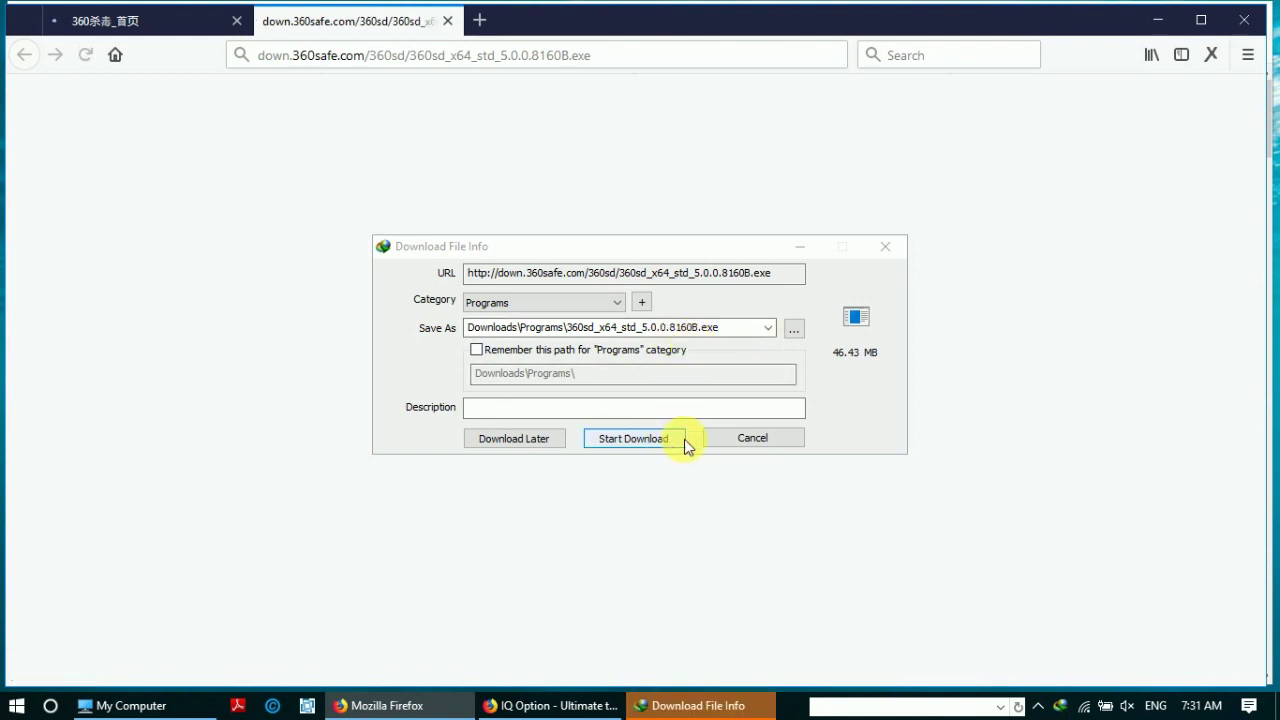
{"action": "left_click", "coordinate": [646, 440]}
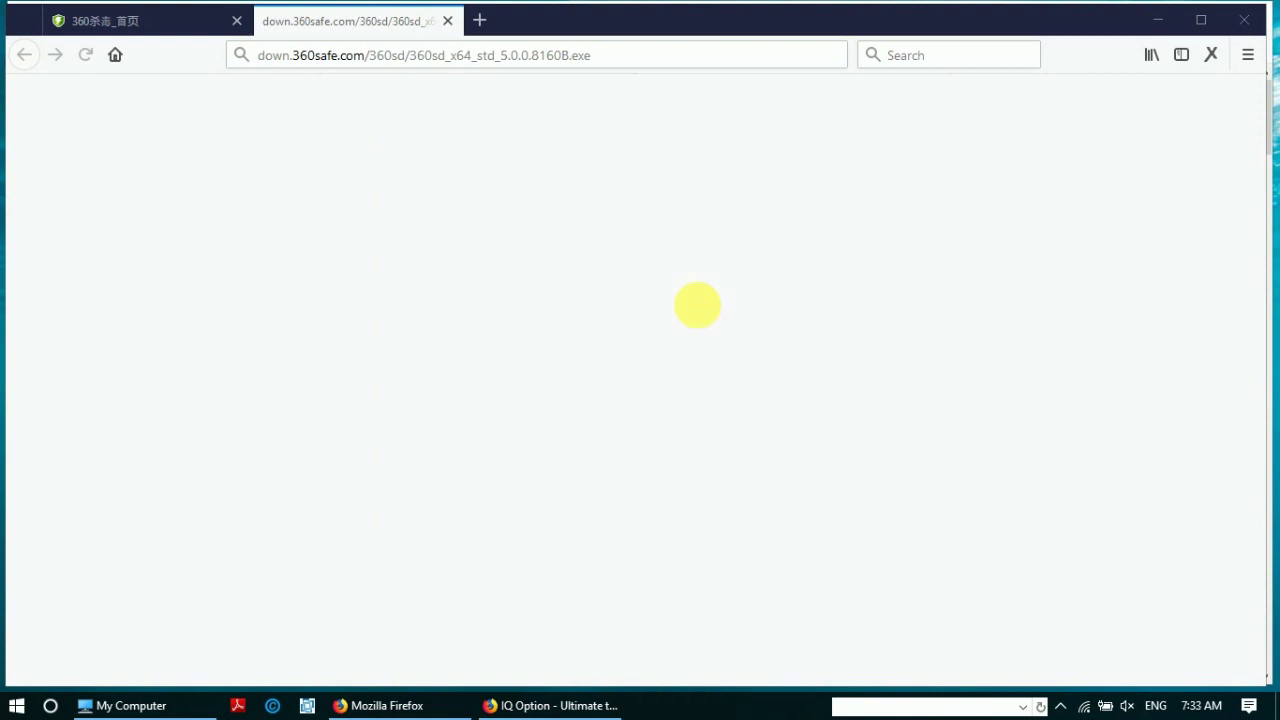
- Show the downloaded file in its folder and run 360sd_x64_std_5.0.0.8160B.exe as administrator
{"action": "left_click", "coordinate": [180, 20]}
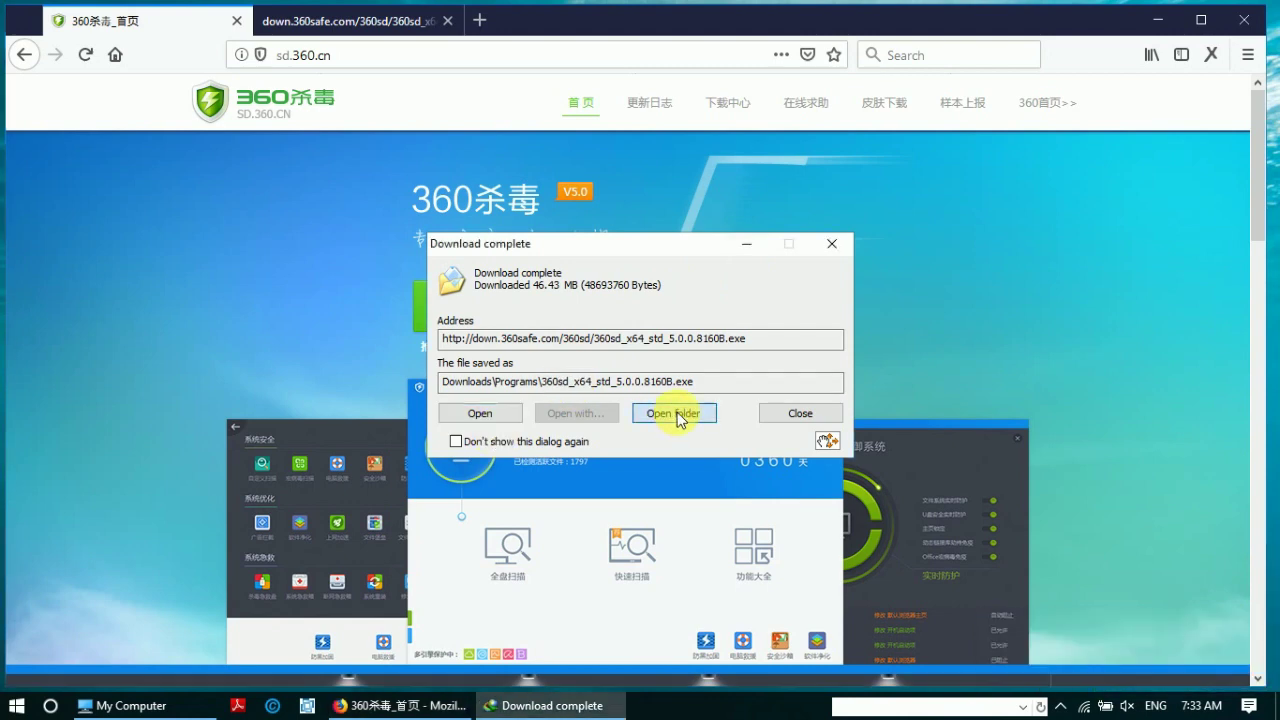
{"action": "left_click", "coordinate": [652, 418]}
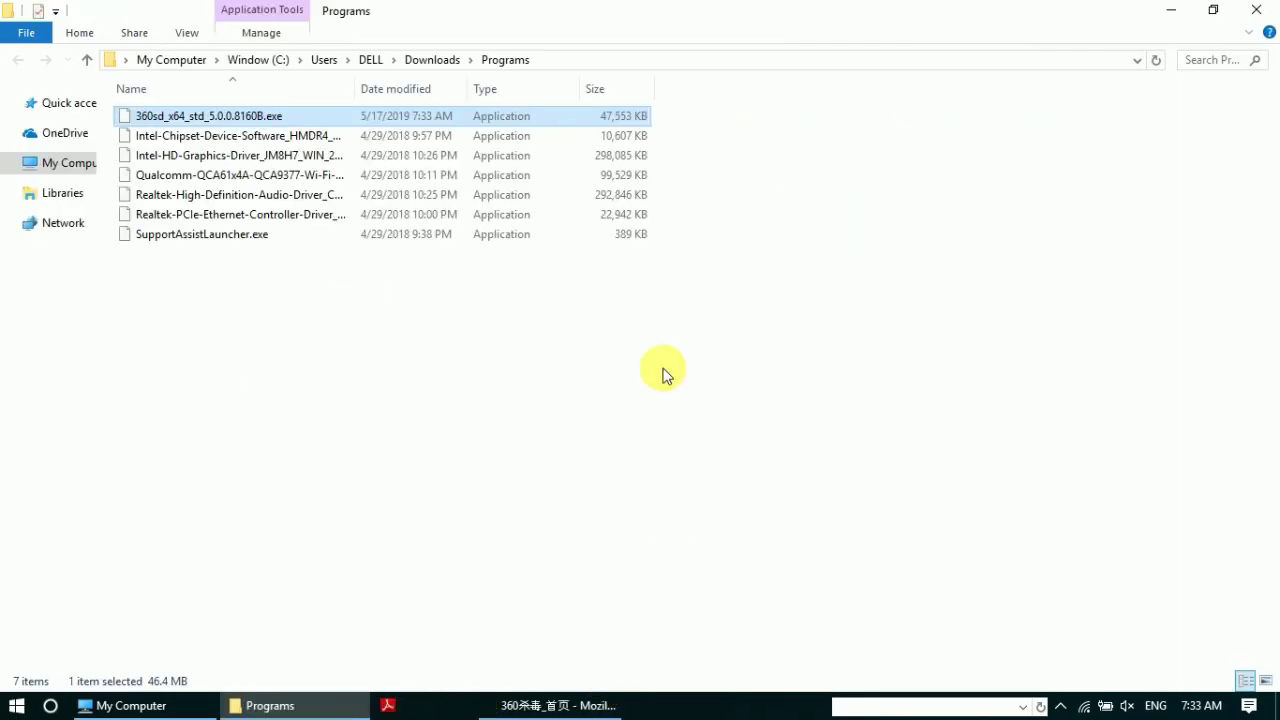
{"action": "double_click", "coordinate": [234, 122]}
{"action": "right_click", "coordinate": [228, 118]}
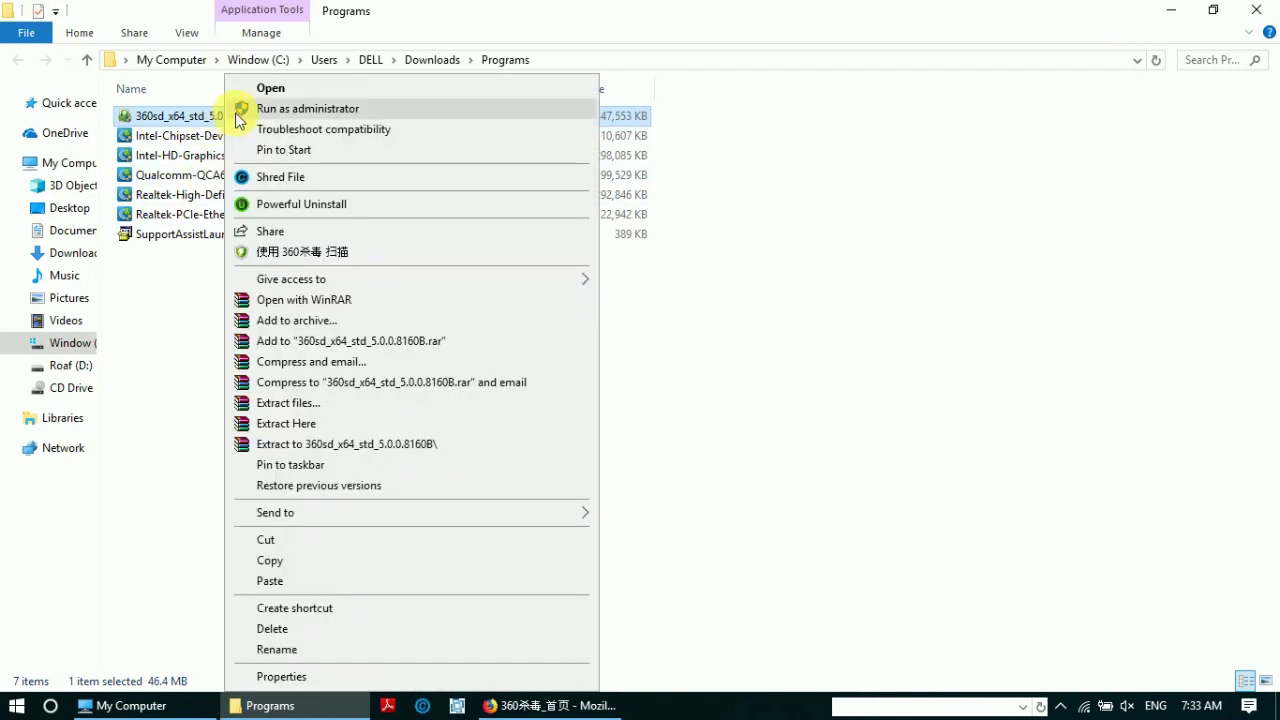
{"action": "left_click", "coordinate": [290, 110]}
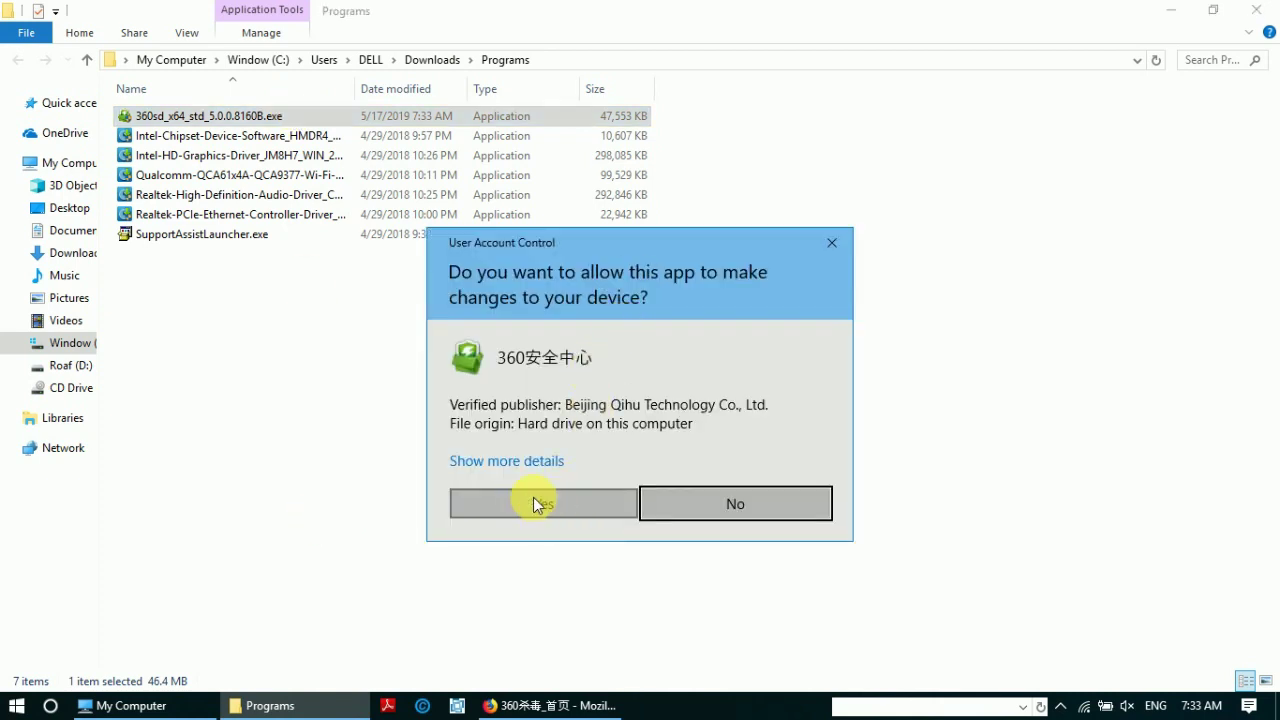
- Allow the installer to make changes and install the 360杀毒 update, agreeing to close the running copy and repair the desktop shortcut
{"action": "left_click", "coordinate": [540, 504]}
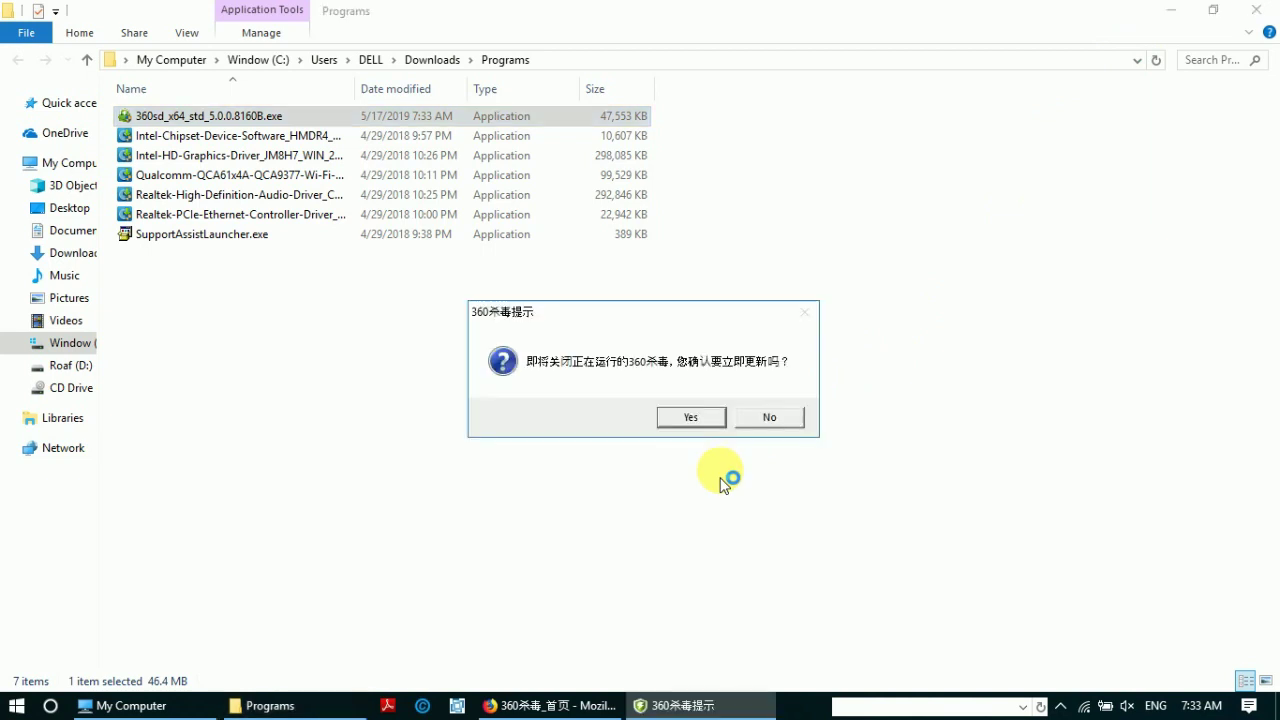
{"action": "left_click", "coordinate": [698, 420]}
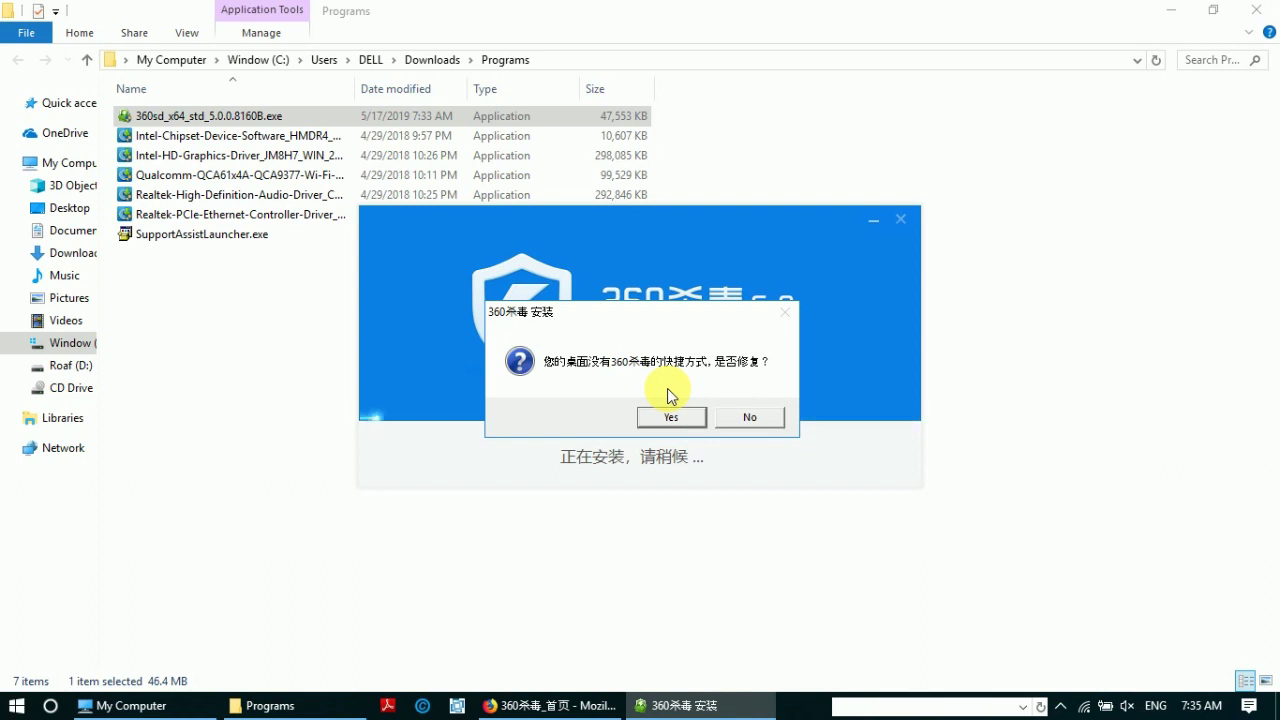
{"action": "left_click", "coordinate": [669, 420]}
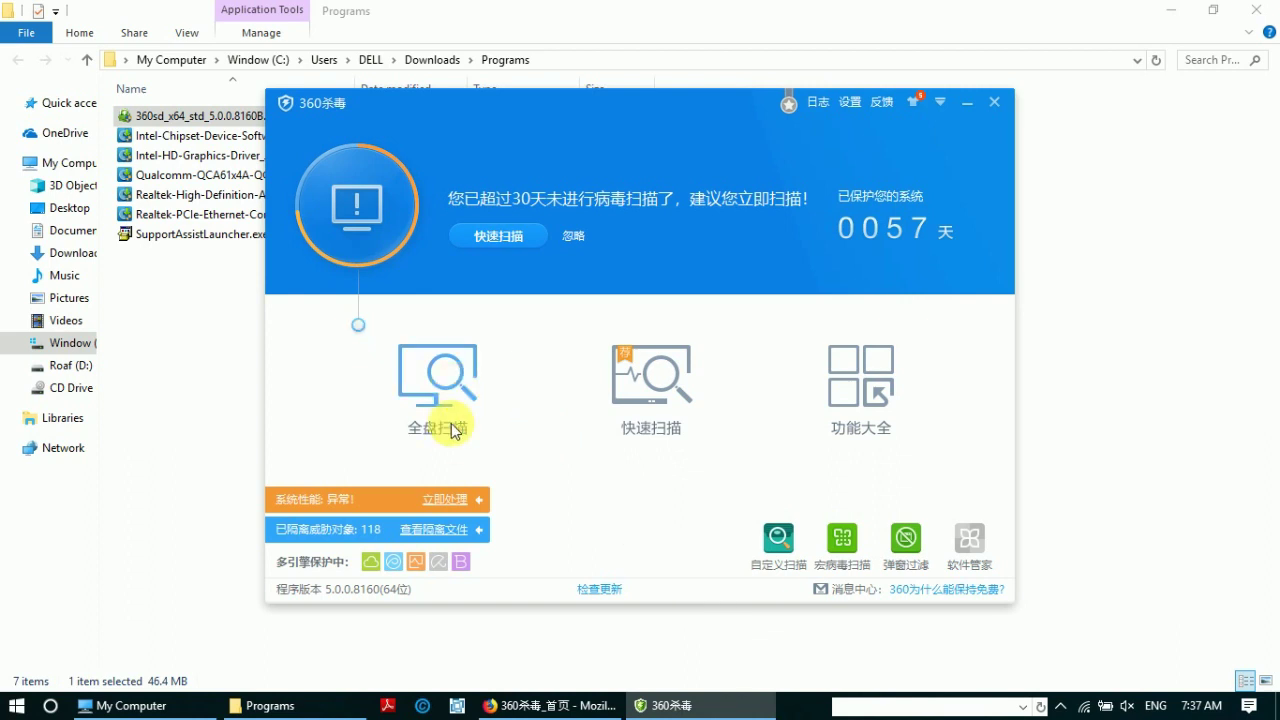
- Run a full-disk scan (全盘扫描) in 性能最佳 mode, viewing the CPU-heavy processes when offered
{"action": "left_click", "coordinate": [436, 374]}
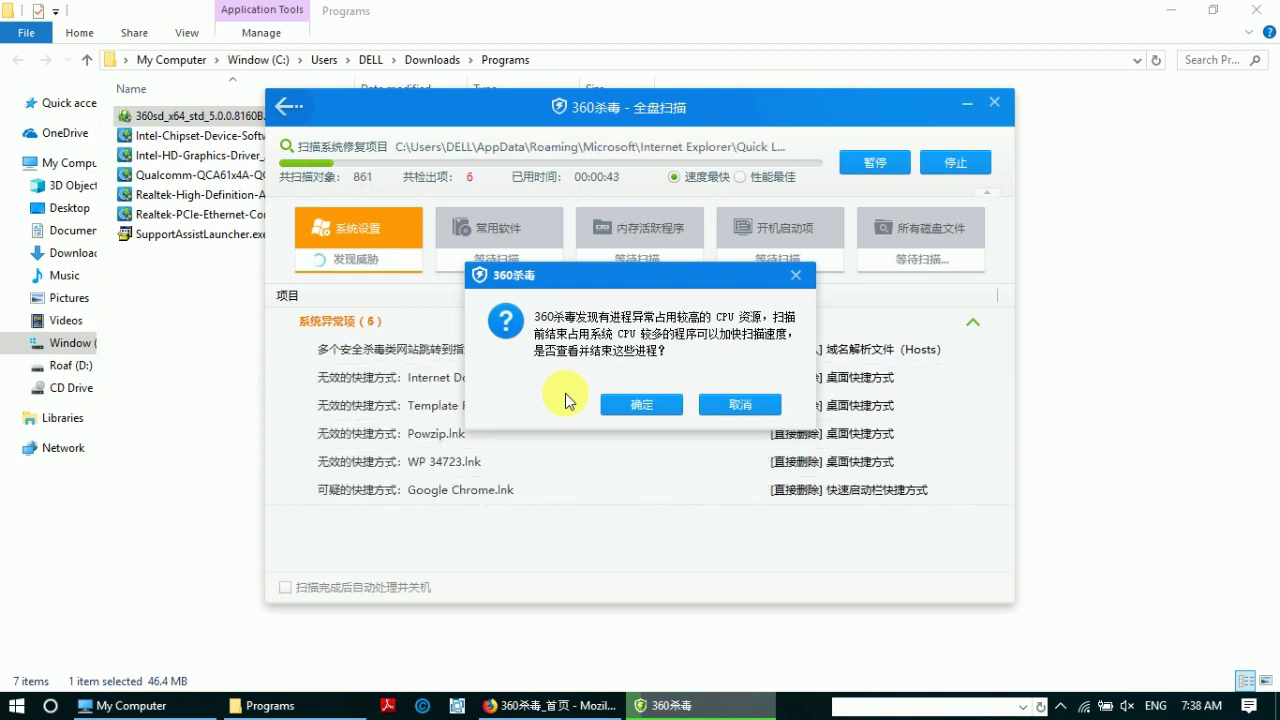
{"action": "left_click", "coordinate": [640, 402]}
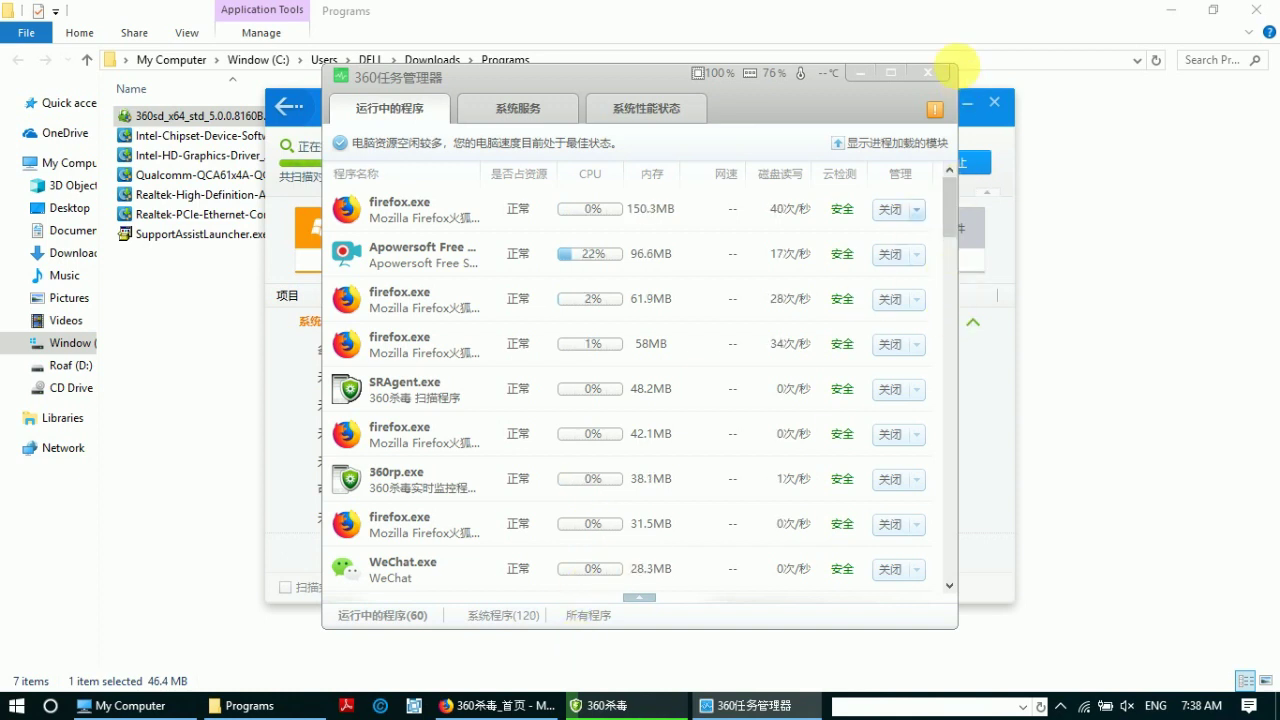
{"action": "left_click", "coordinate": [923, 73]}
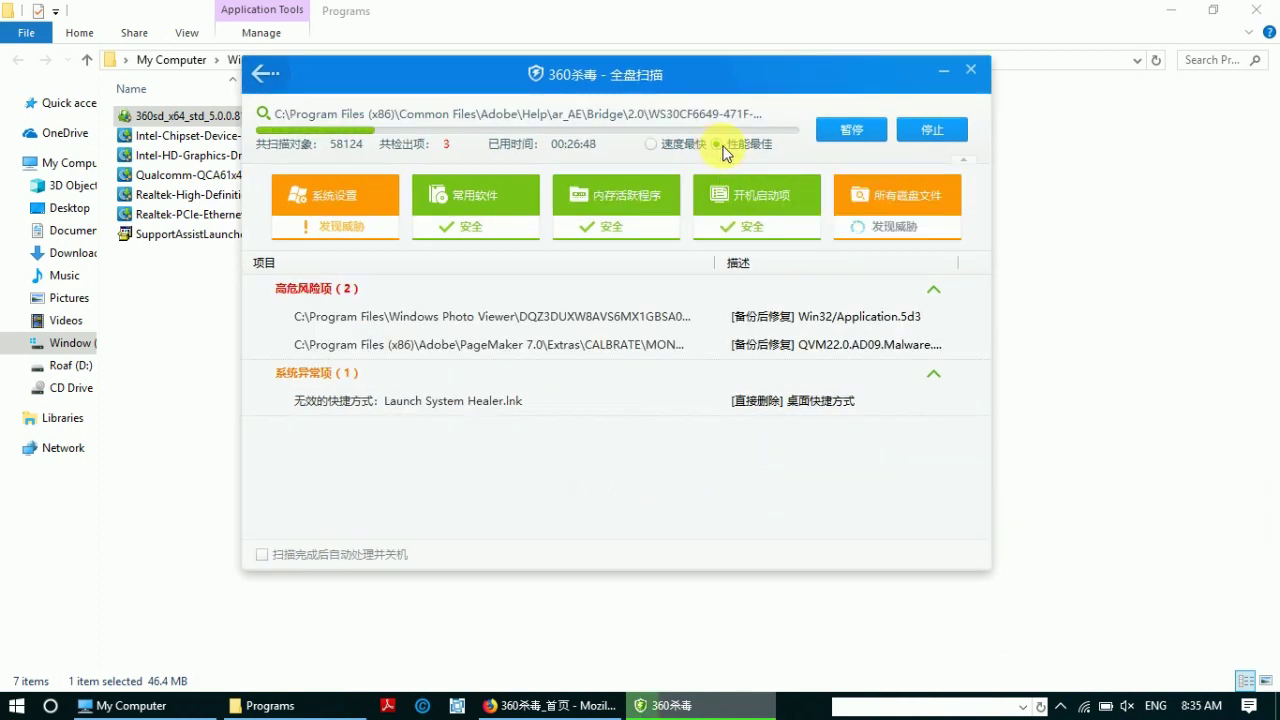
{"action": "left_click", "coordinate": [718, 145]}
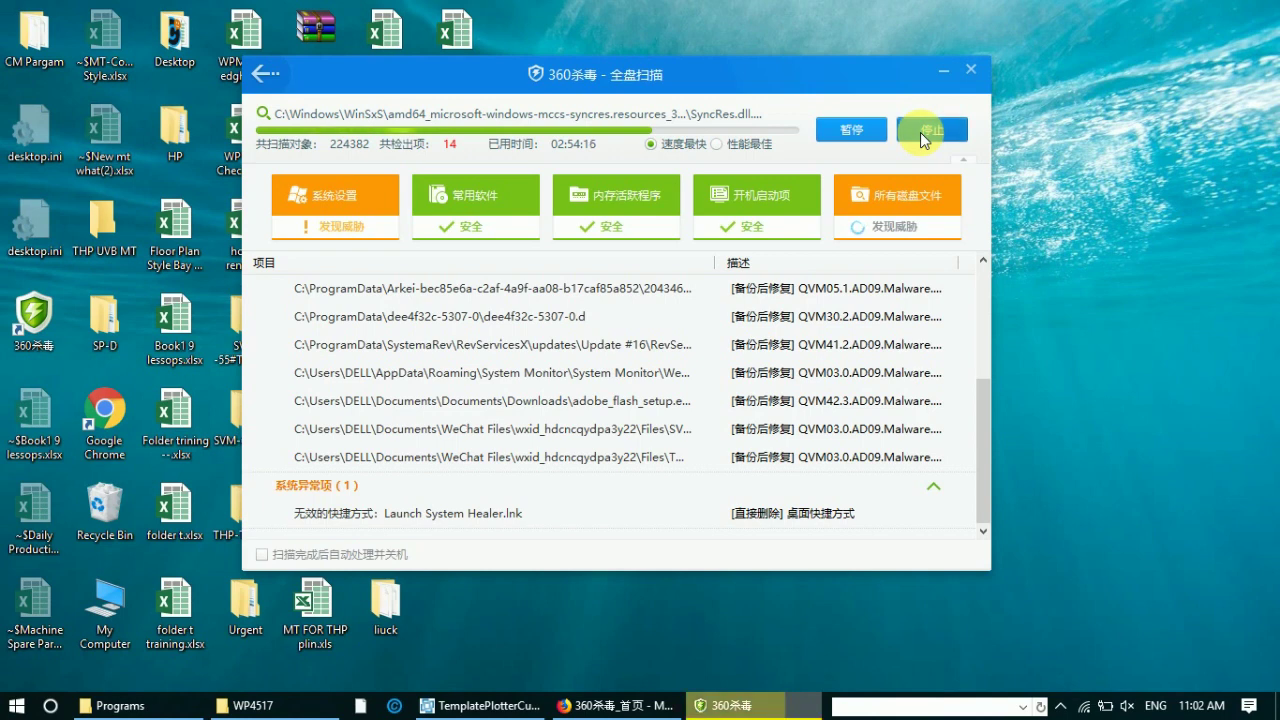
- Stop the full-disk scan and review the list of detected items from the beginning
{"action": "left_click", "coordinate": [920, 132]}
{"action": "left_click", "coordinate": [618, 372]}
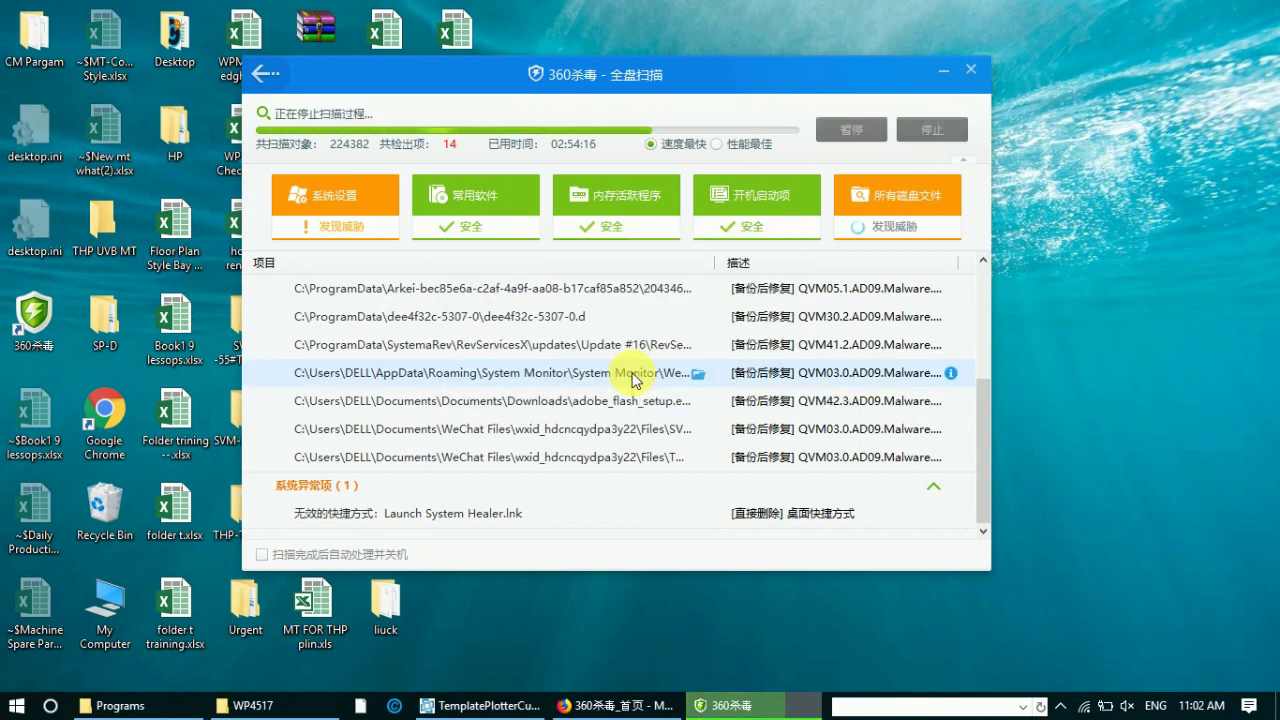
{"action": "left_click", "coordinate": [982, 258]}
{"action": "left_click", "coordinate": [981, 257]}
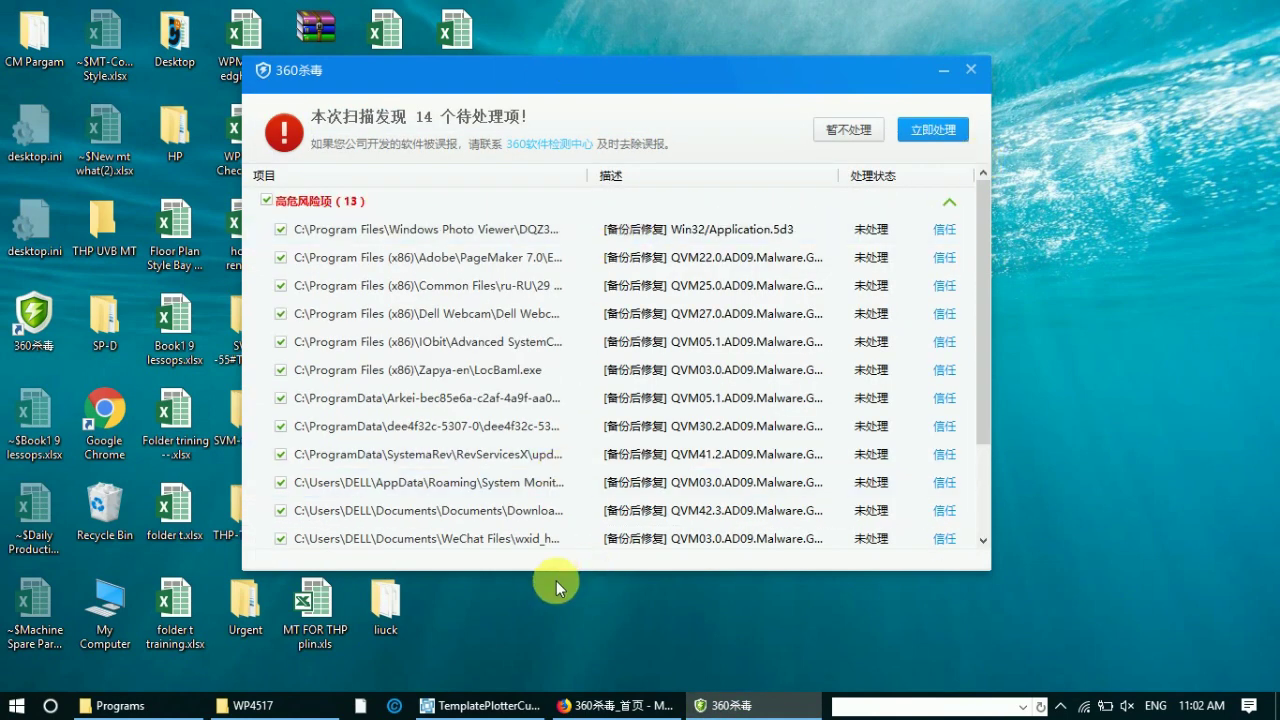
- Process all checked threats immediately (立即处理) and acknowledge the cleanup results
{"action": "left_click_drag", "start_coordinate": [589, 65], "coordinate": [601, 106]}
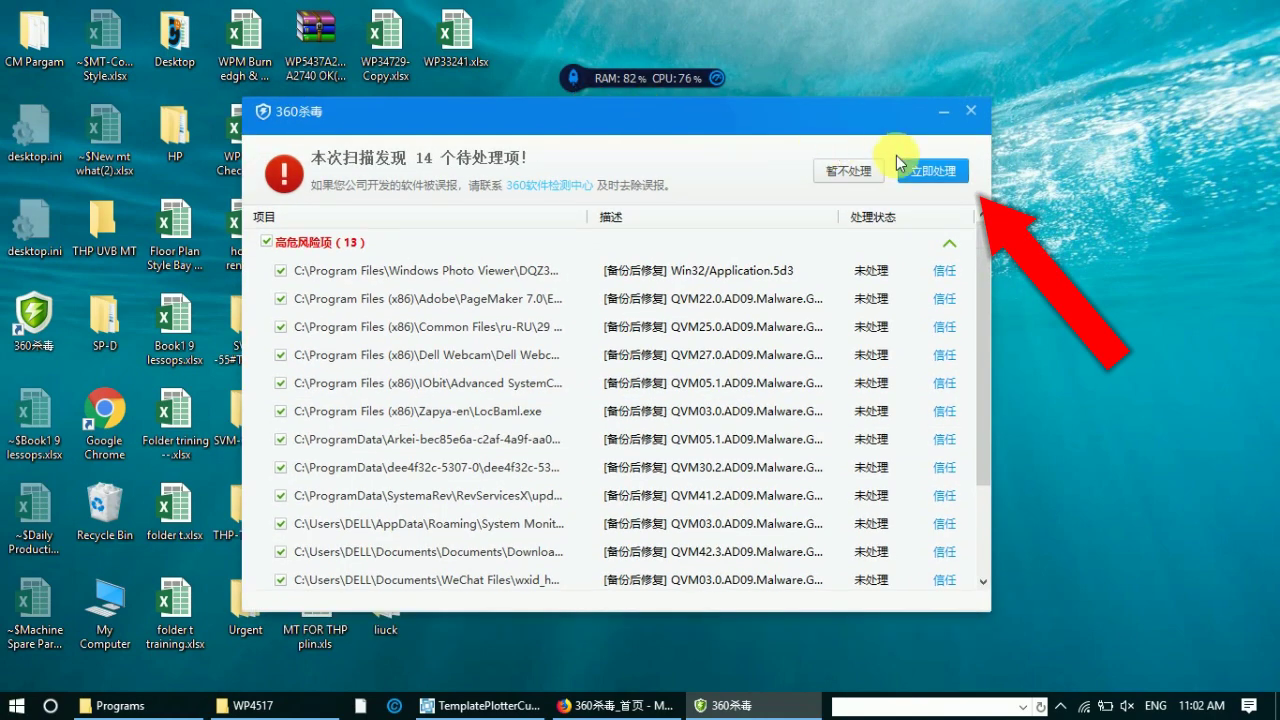
{"action": "left_click", "coordinate": [935, 173]}
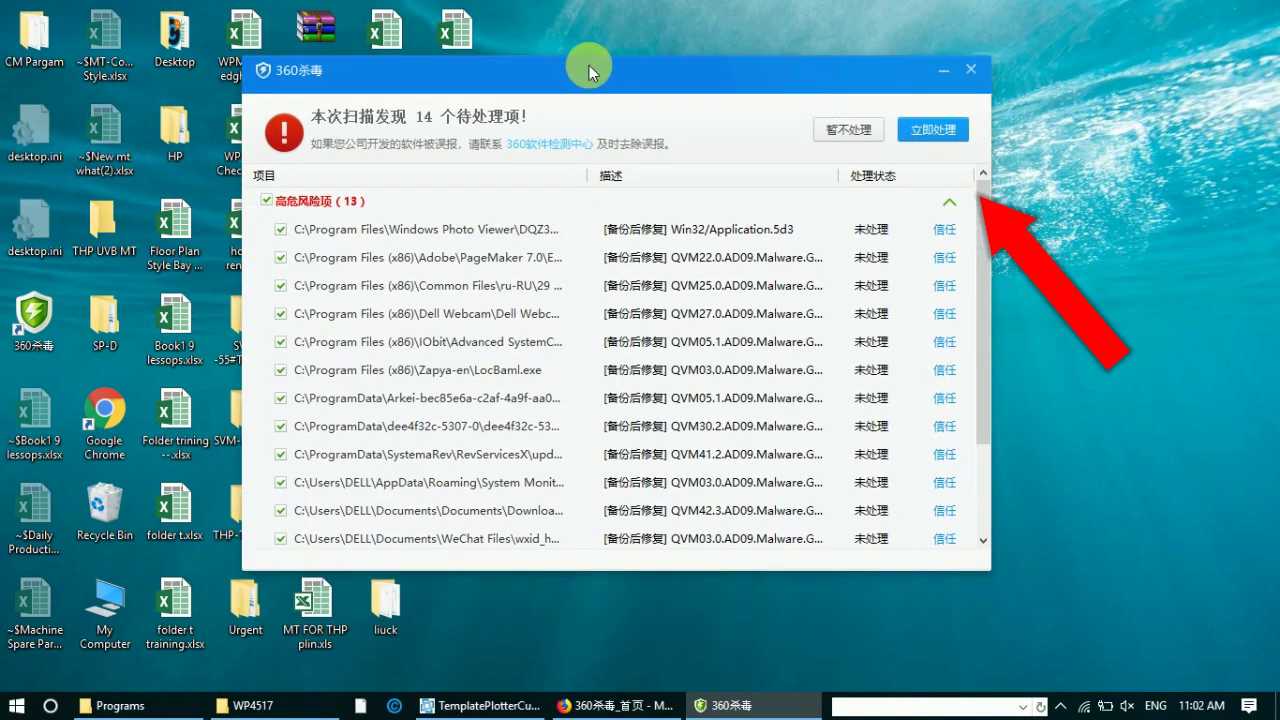
{"action": "left_click_drag", "start_coordinate": [589, 65], "coordinate": [601, 106]}
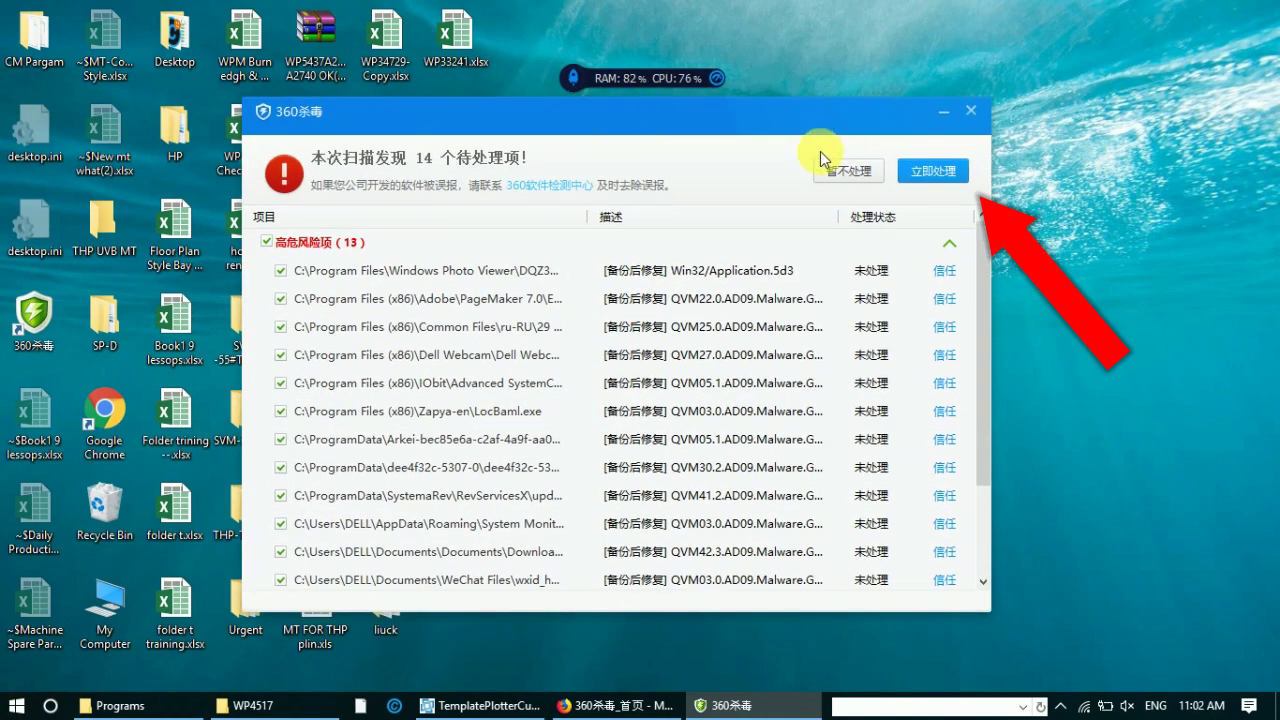
{"action": "left_click", "coordinate": [935, 173]}
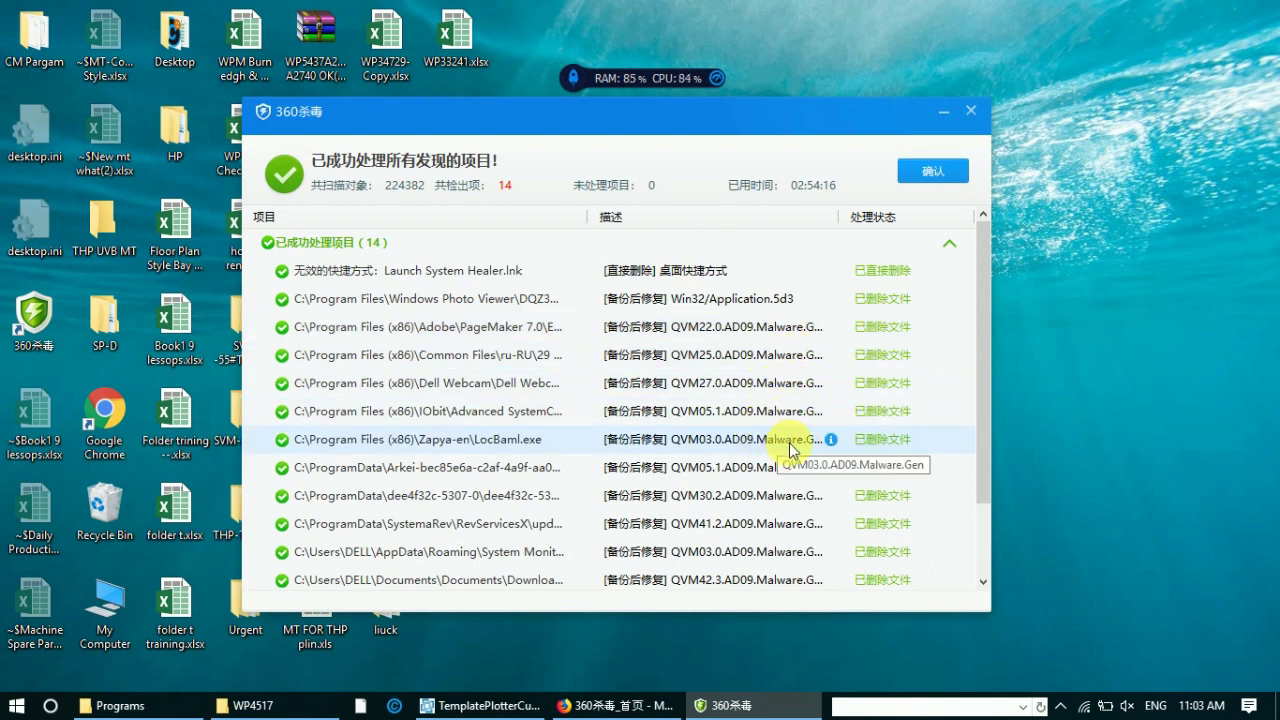
{"action": "left_click", "coordinate": [934, 172]}
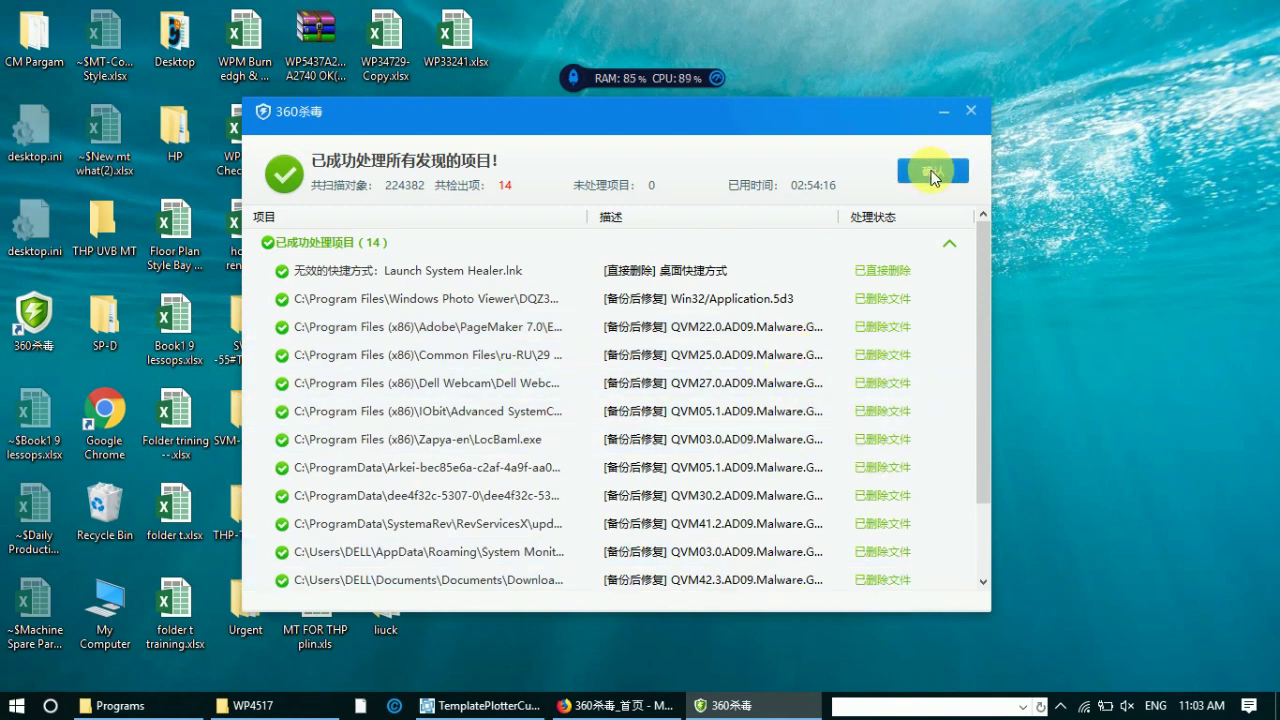
{"action": "left_click", "coordinate": [521, 395]}
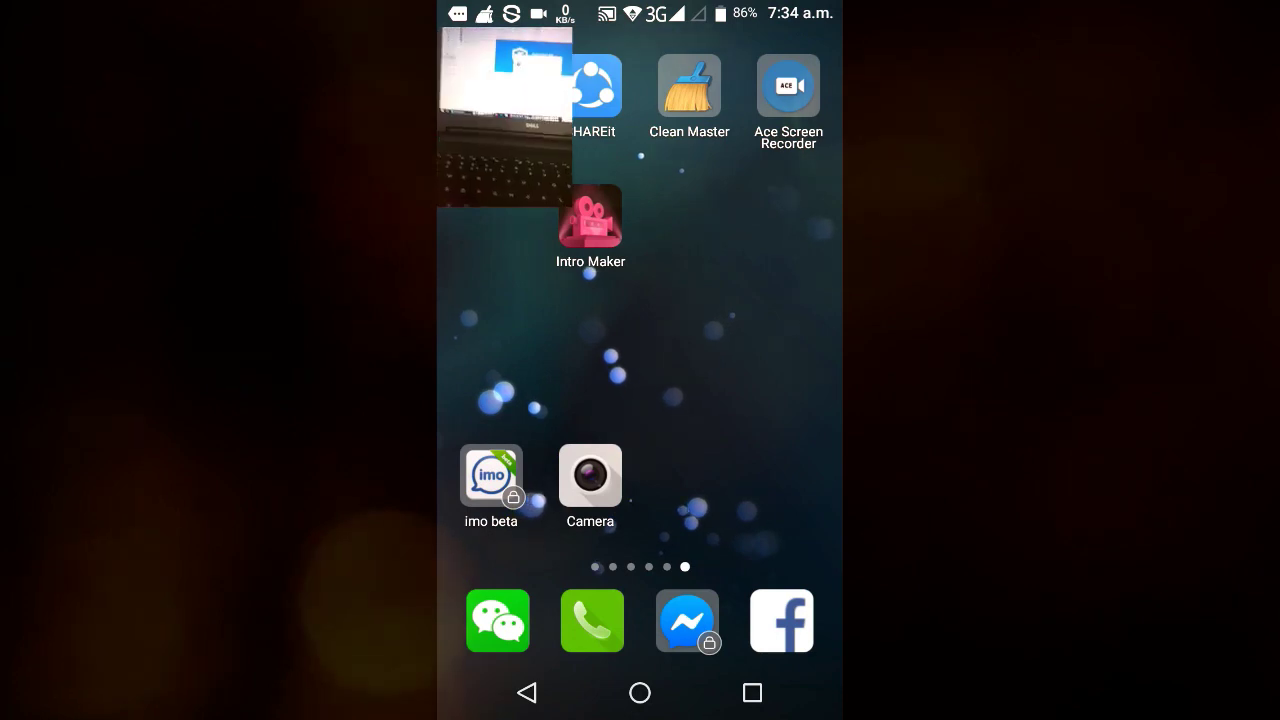
- Switch to Google Translate on the phone and set the source language to Chinese for translating into English
{"action": "left_click_drag", "start_coordinate": [540, 350], "coordinate": [760, 350]}
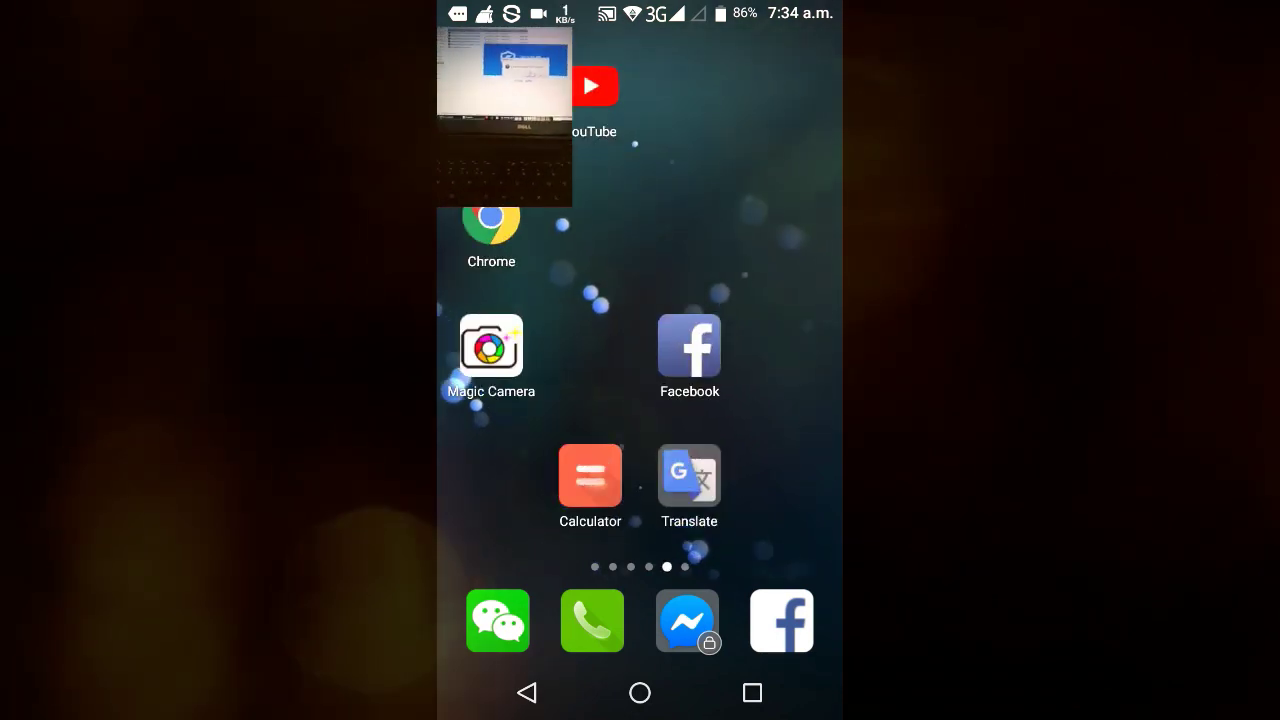
{"action": "left_click", "coordinate": [689, 476]}
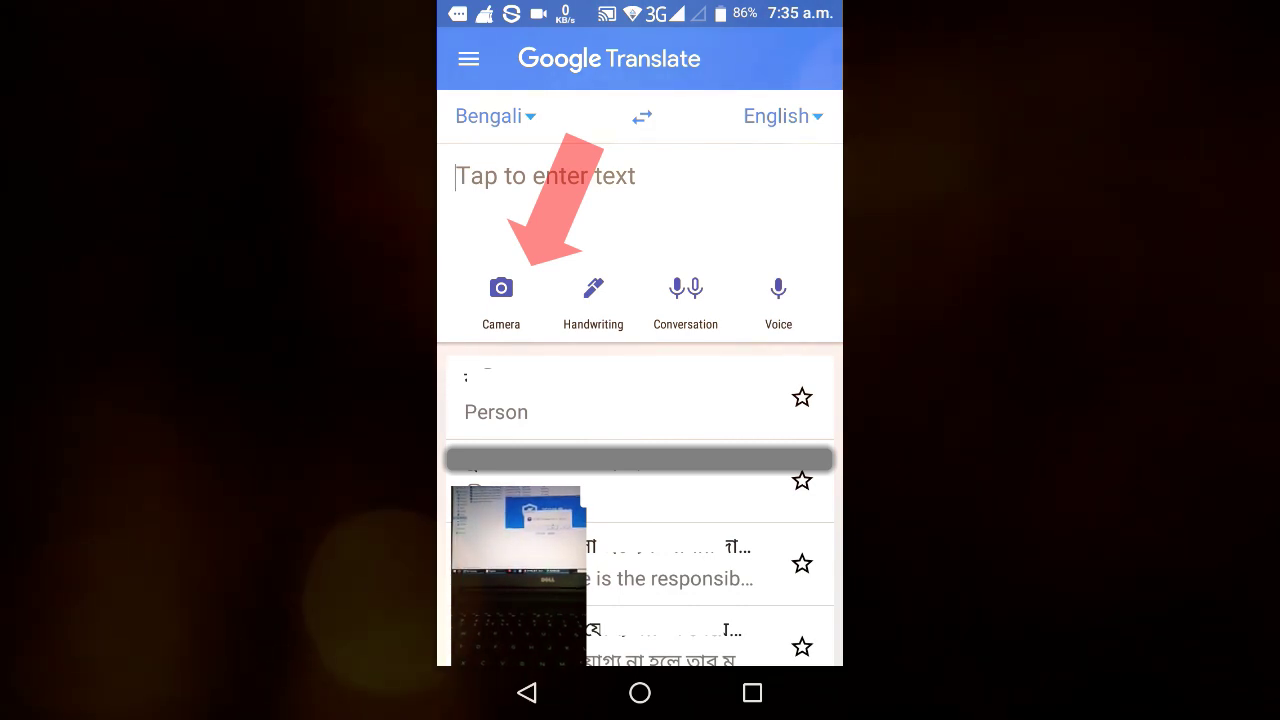
{"action": "left_click", "coordinate": [495, 116]}
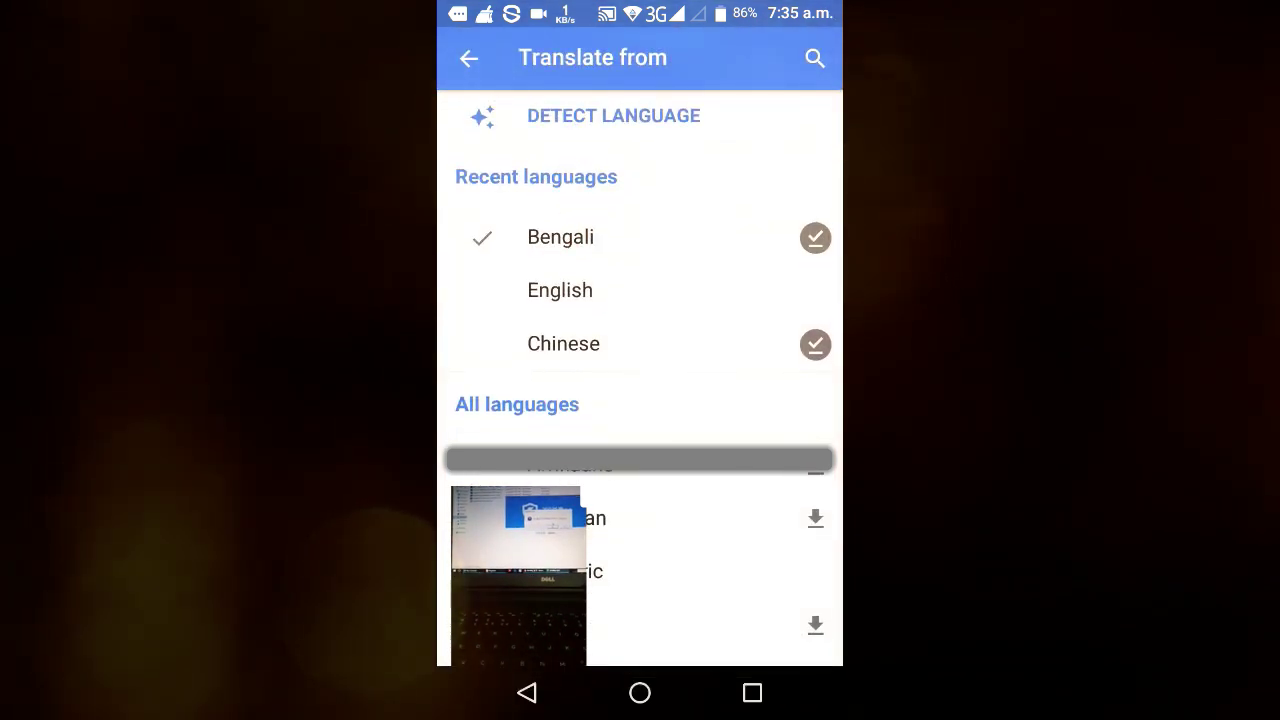
{"action": "left_click", "coordinate": [563, 343]}
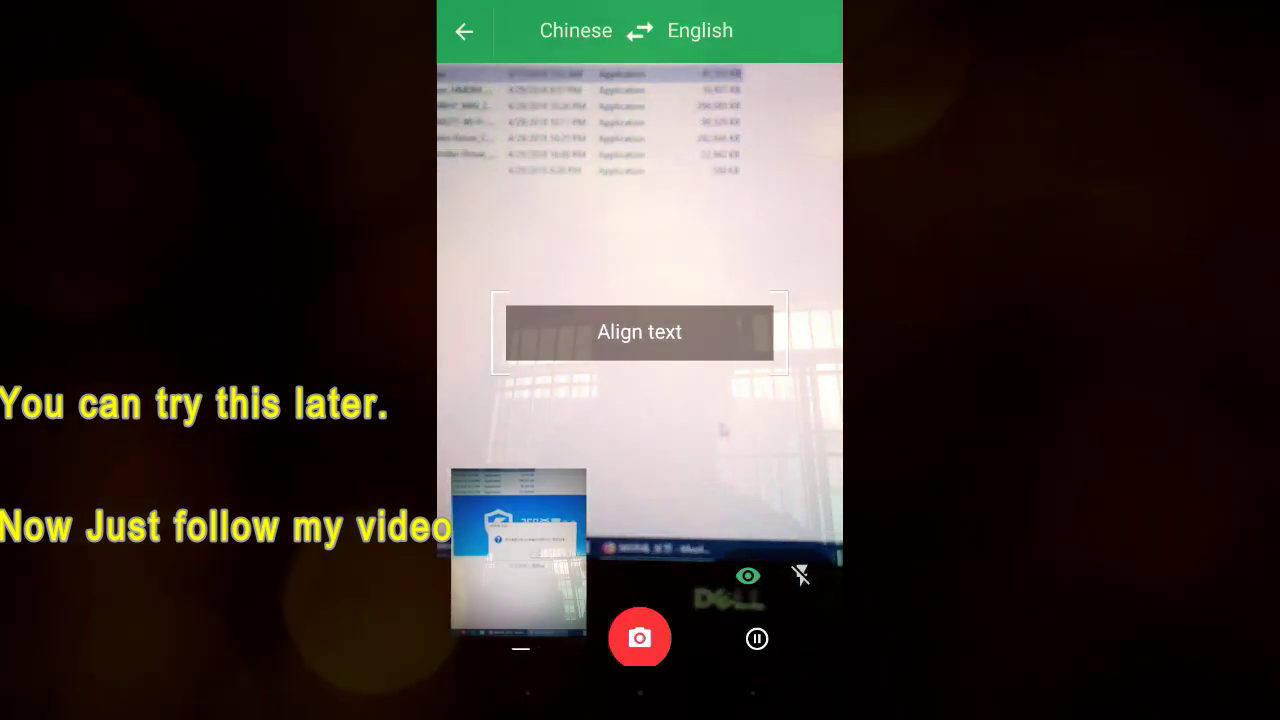
- Leave the phone's camera translation and resume the paused quick scan (快速扫描) in 360杀毒
{"action": "left_click", "coordinate": [640, 692]}
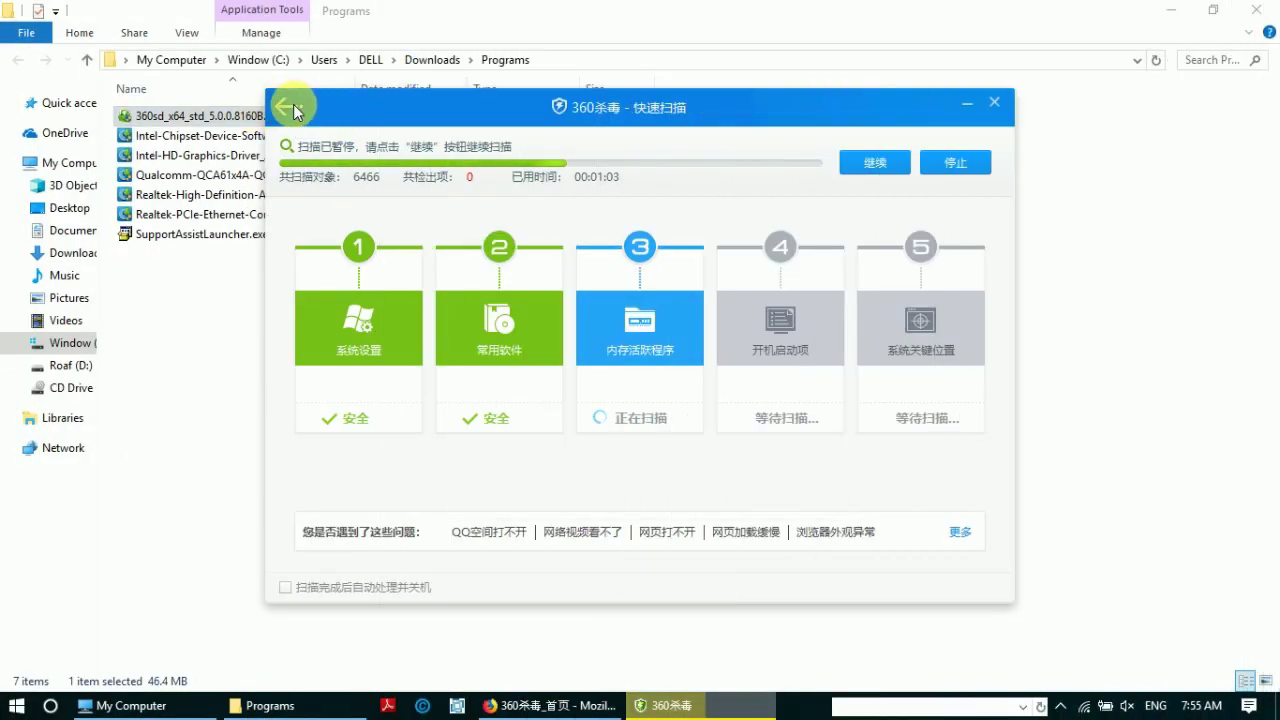
{"action": "left_click", "coordinate": [290, 107]}
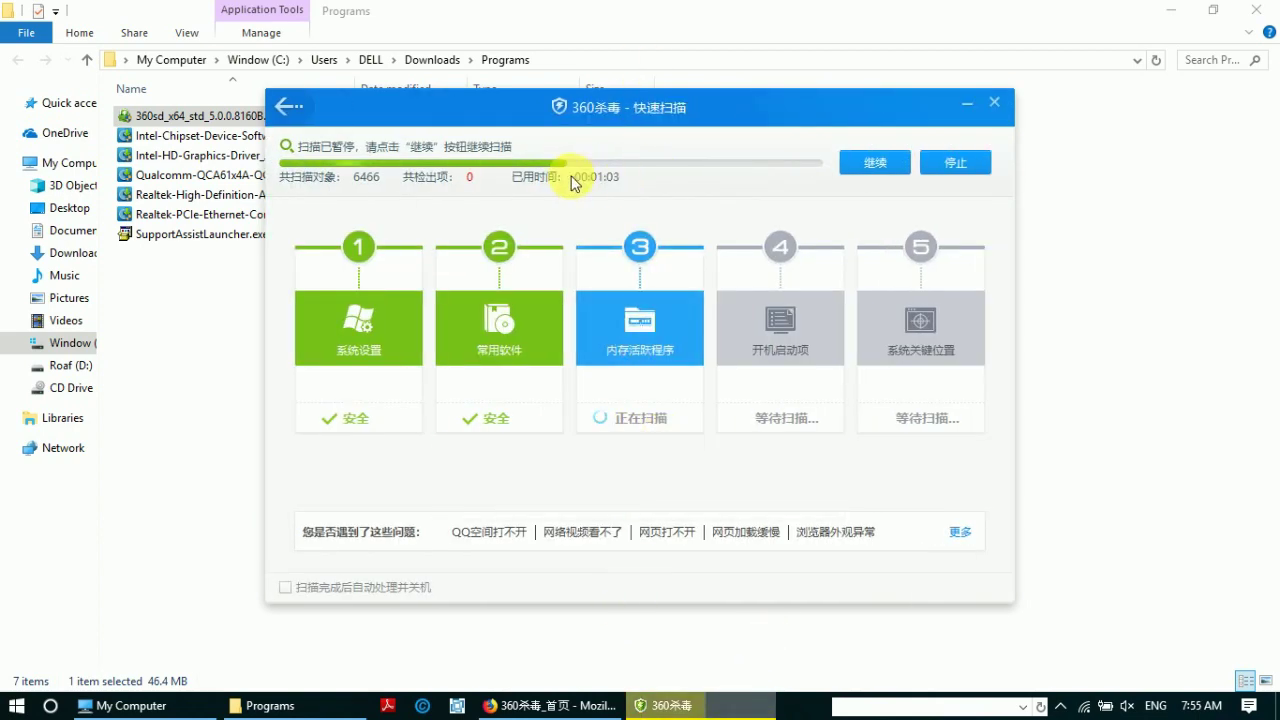
{"action": "left_click", "coordinate": [872, 160]}
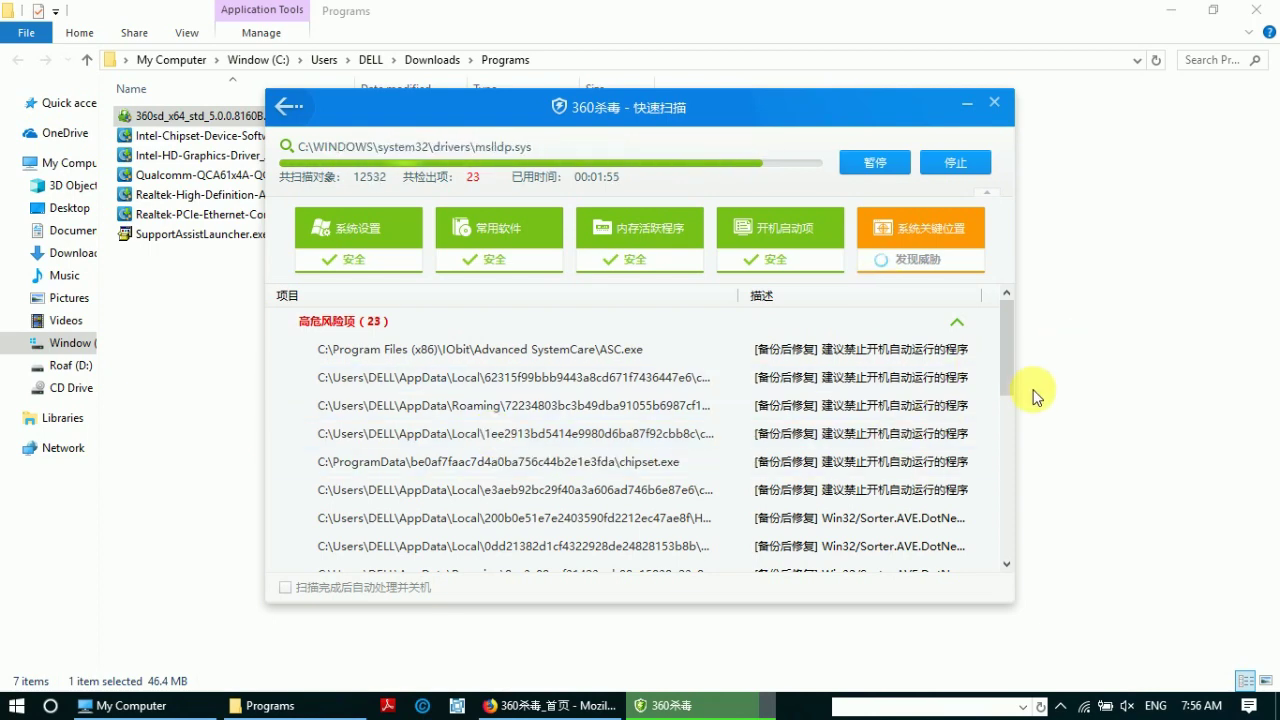
- Examine the list of high-risk items (高危风险项) and their threat descriptions while the quick scan runs
{"action": "left_click_drag", "start_coordinate": [1006, 345], "coordinate": [999, 300]}
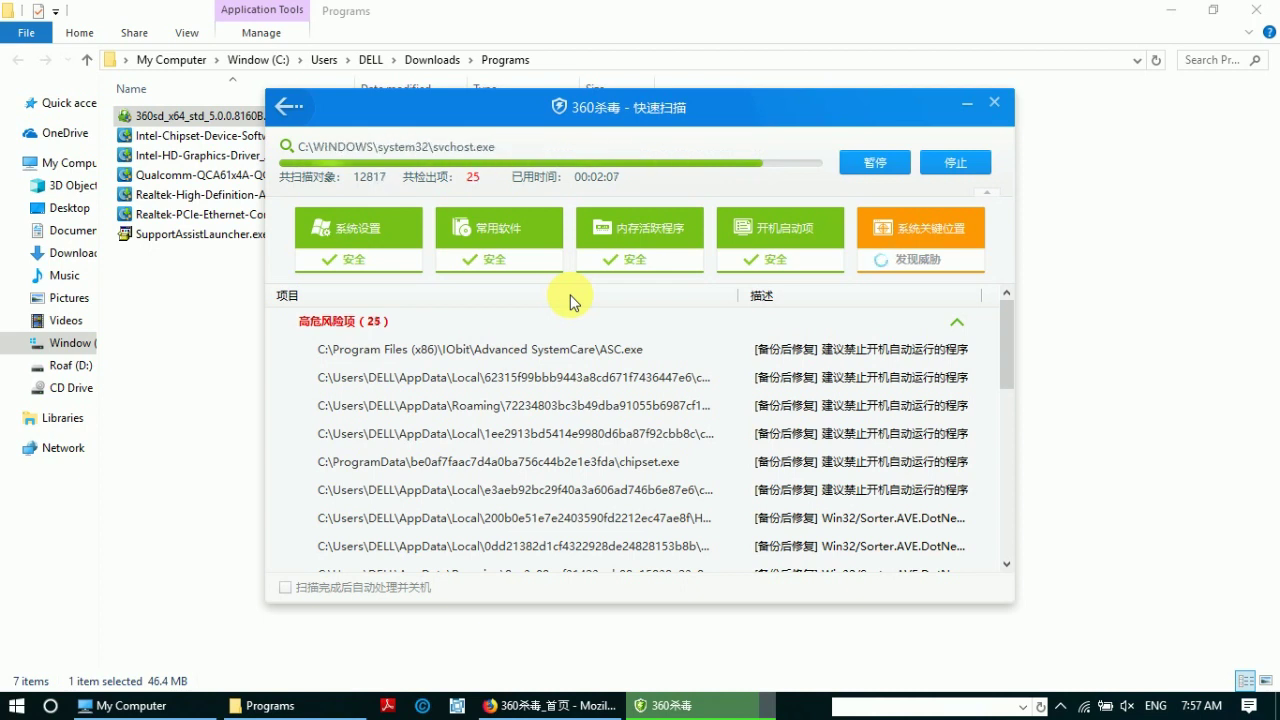
{"action": "left_click_drag", "start_coordinate": [1008, 321], "coordinate": [996, 283]}
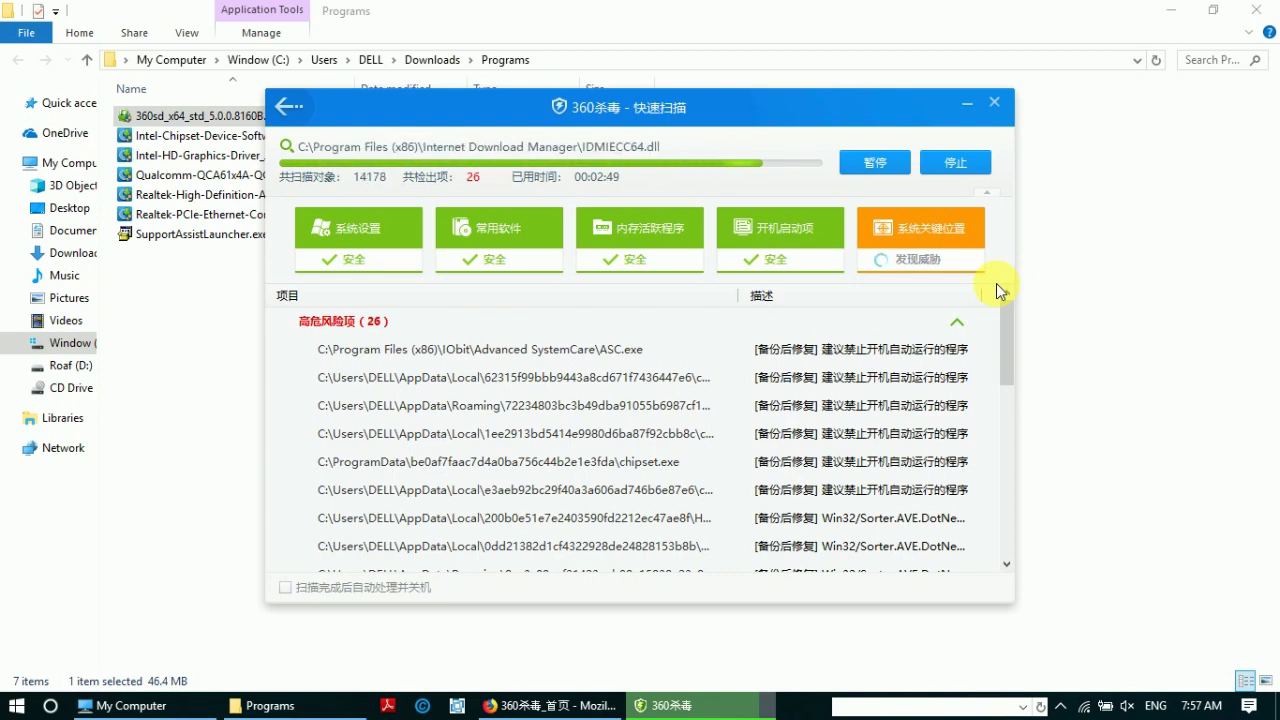
{"action": "left_click", "coordinate": [1007, 540]}
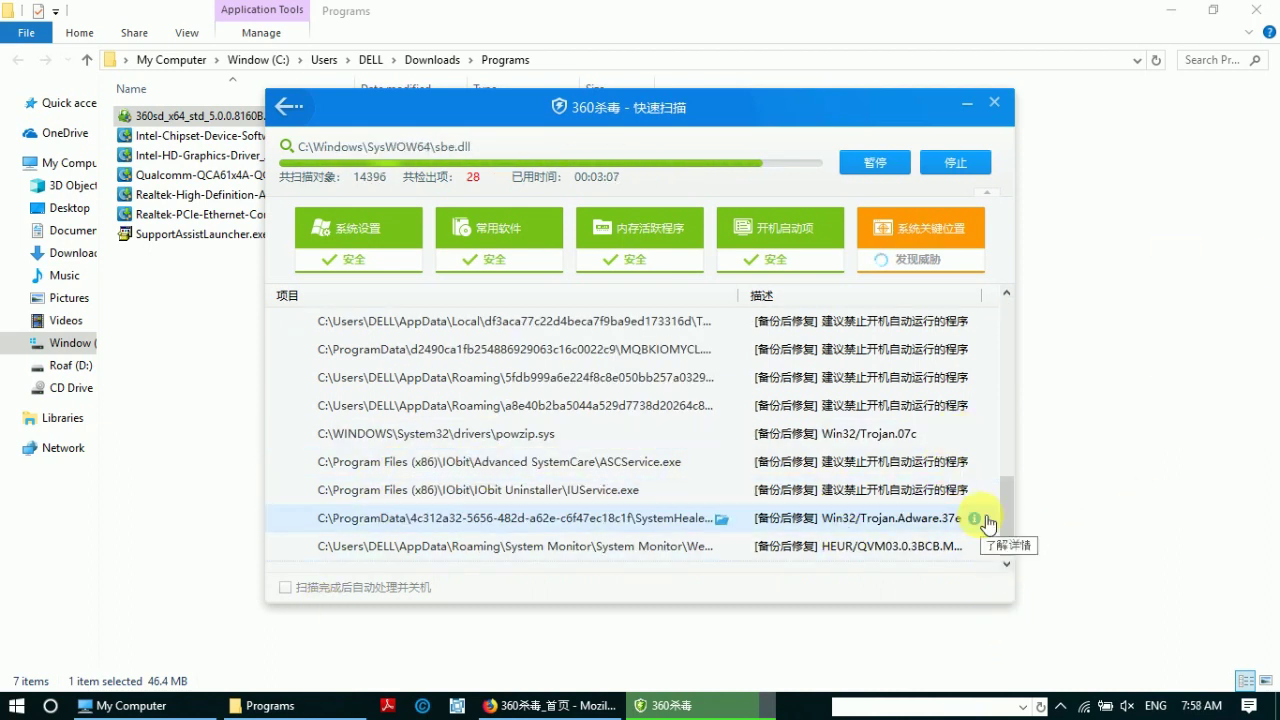
{"action": "mouse_move", "coordinate": [966, 413]}
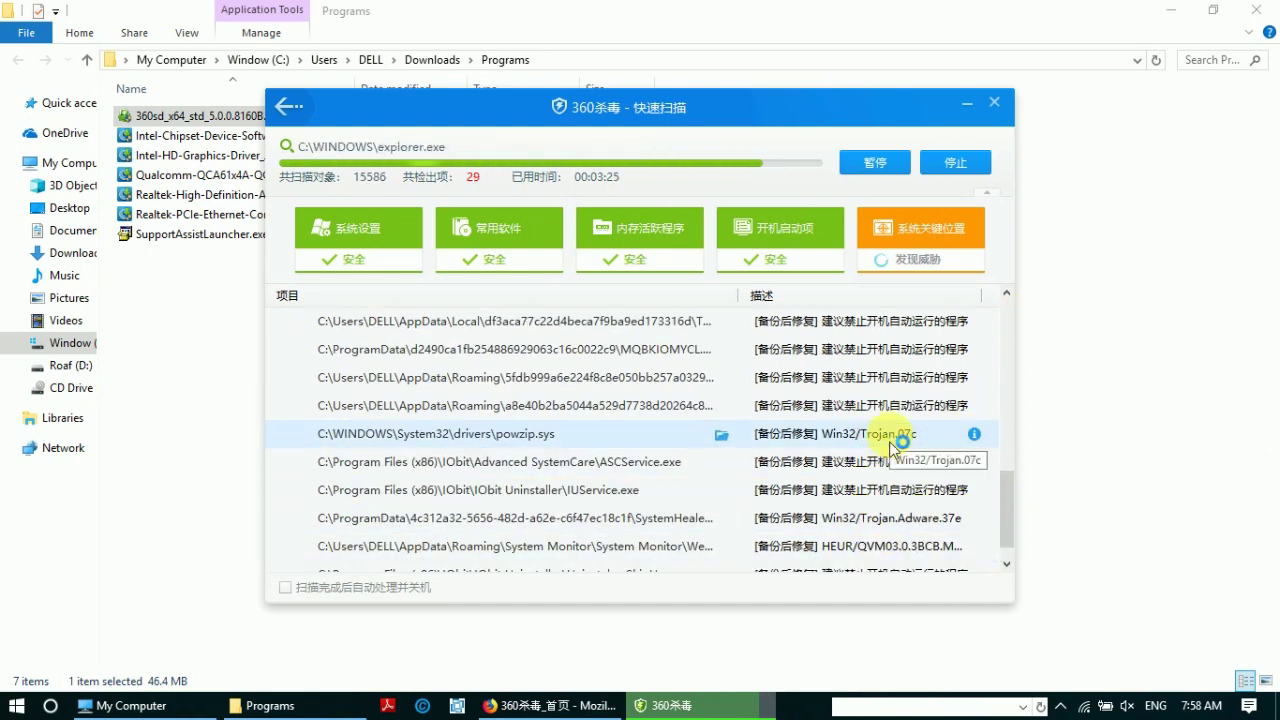
{"action": "scroll", "coordinate": [893, 525], "scroll_direction": "down", "scroll_amount": 1}
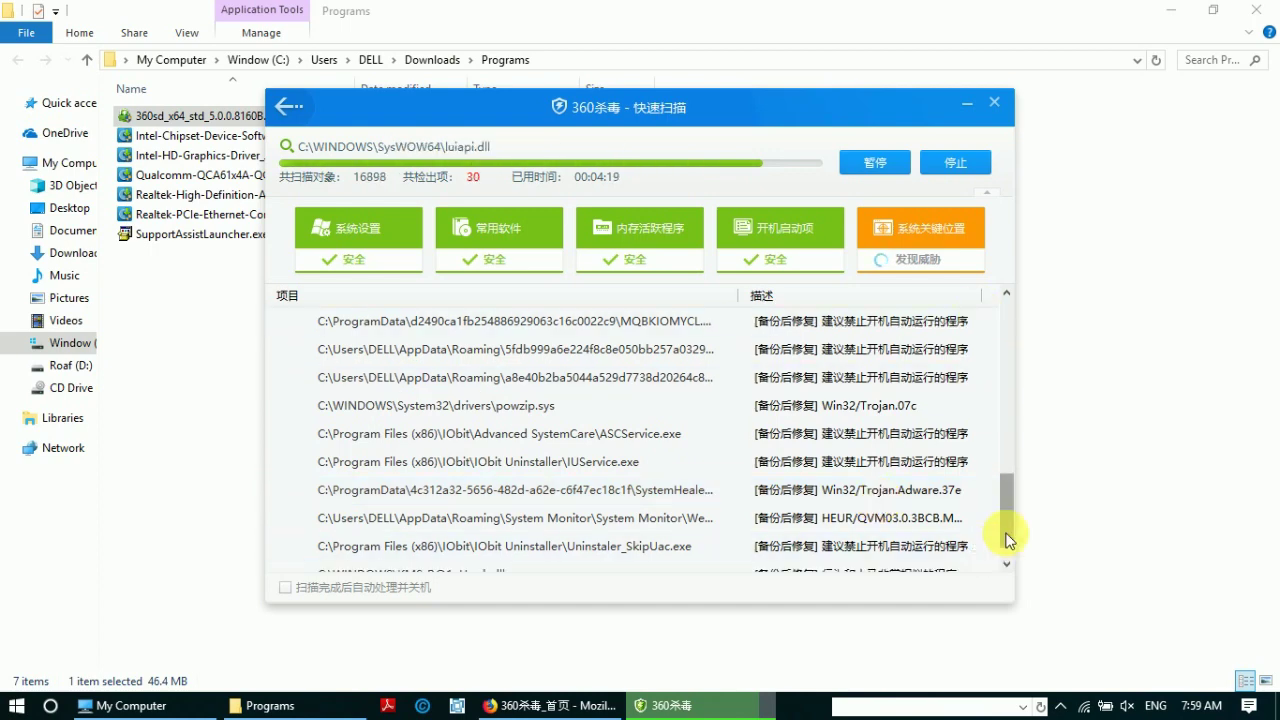
{"action": "left_click_drag", "start_coordinate": [1005, 495], "coordinate": [966, 588]}
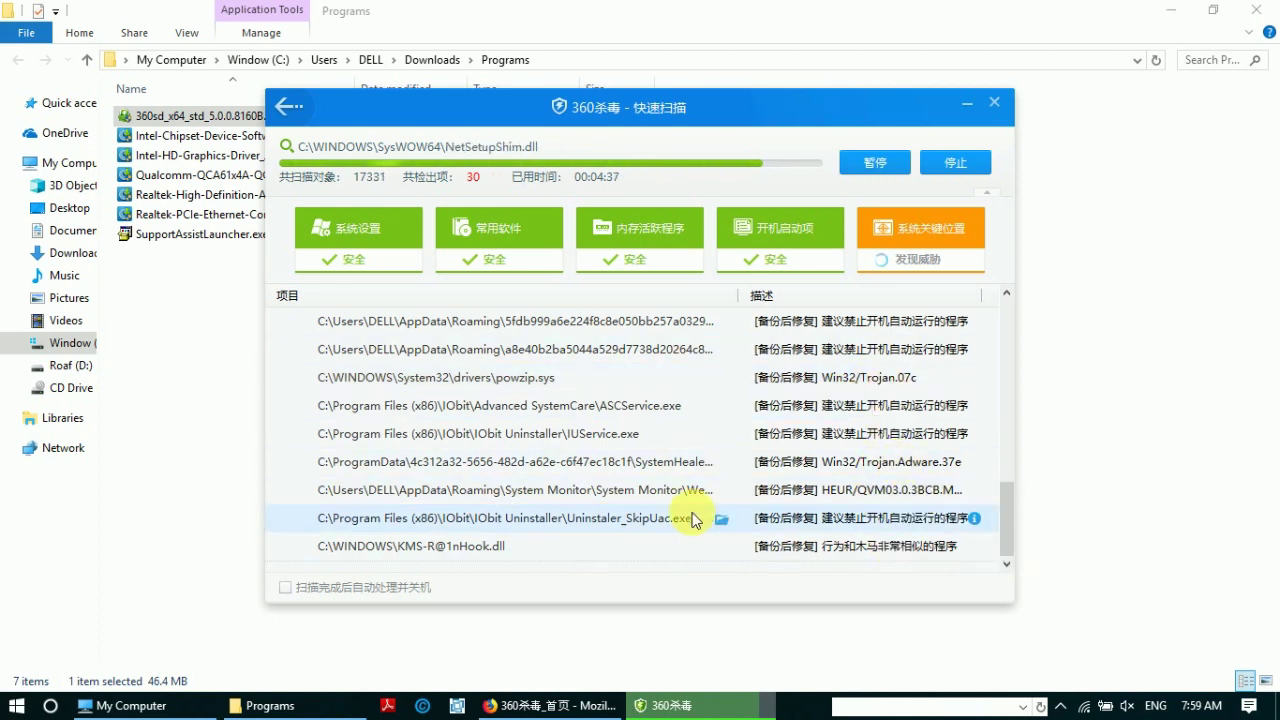
{"action": "mouse_move", "coordinate": [810, 545]}
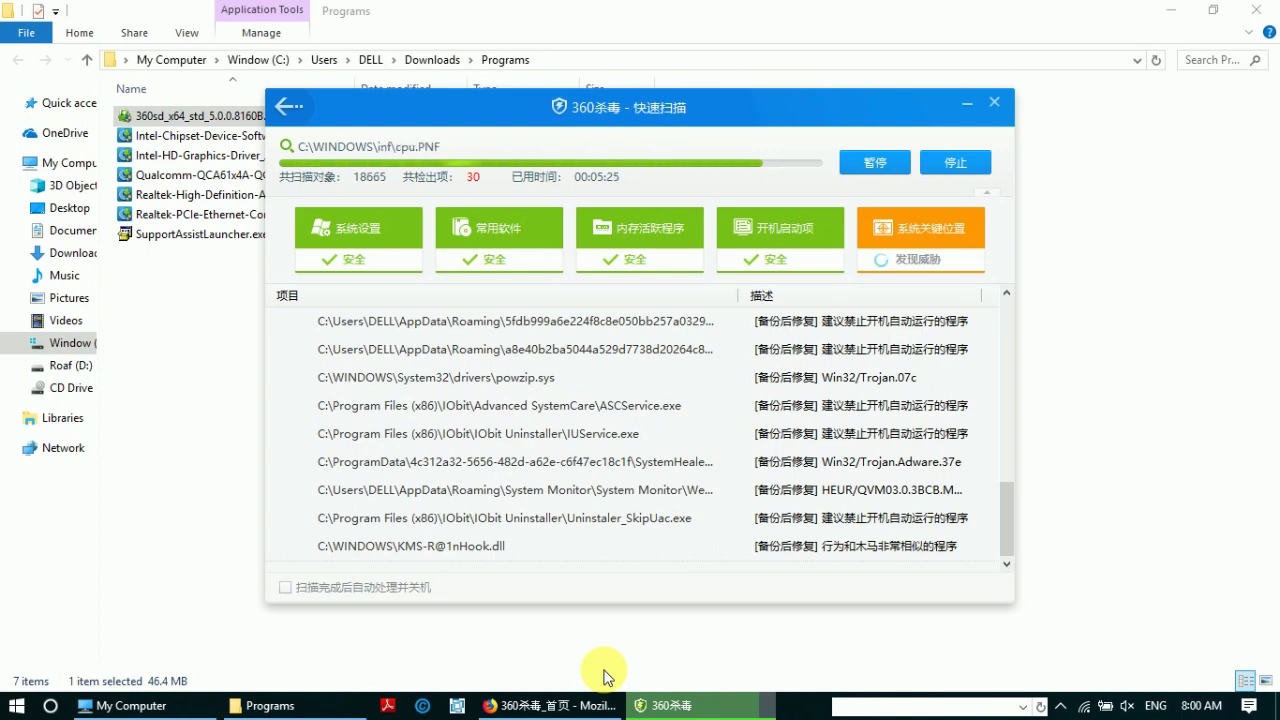
{"action": "left_click_drag", "start_coordinate": [1006, 520], "coordinate": [949, 600]}
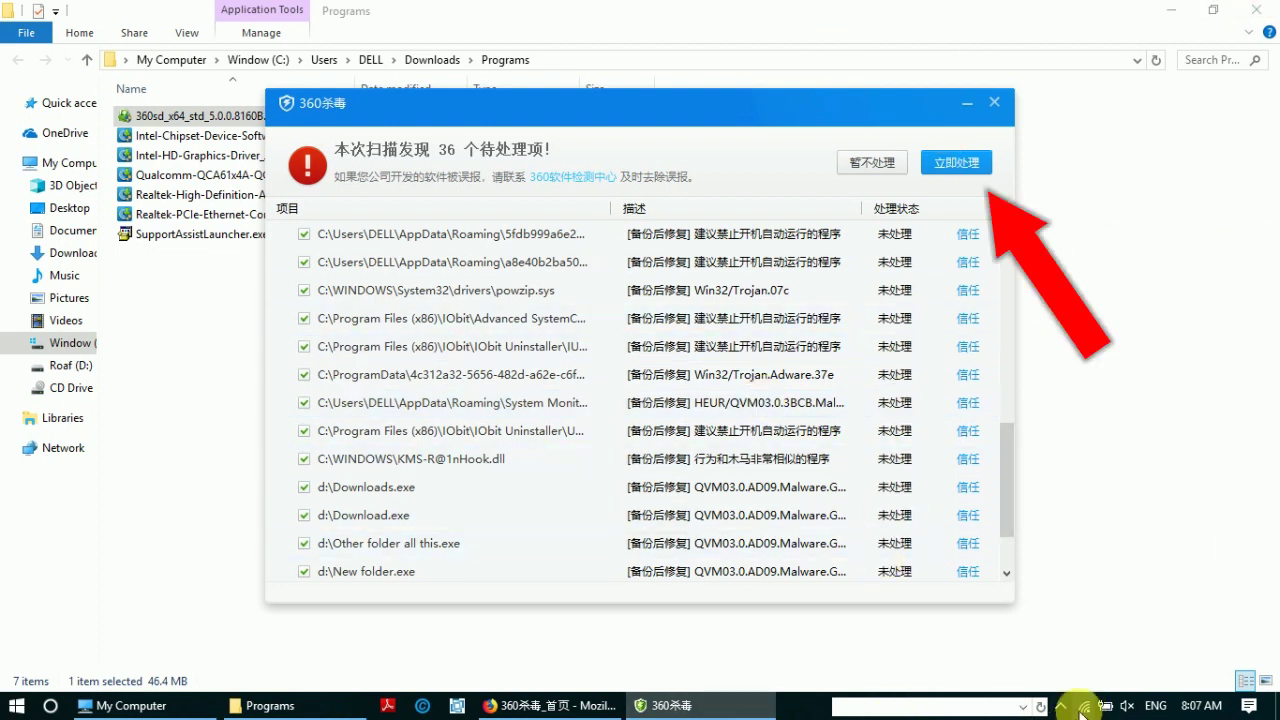
- Process all checked quick-scan threats immediately (立即处理), acknowledge the results and return to the main screen
{"action": "left_click", "coordinate": [957, 163]}
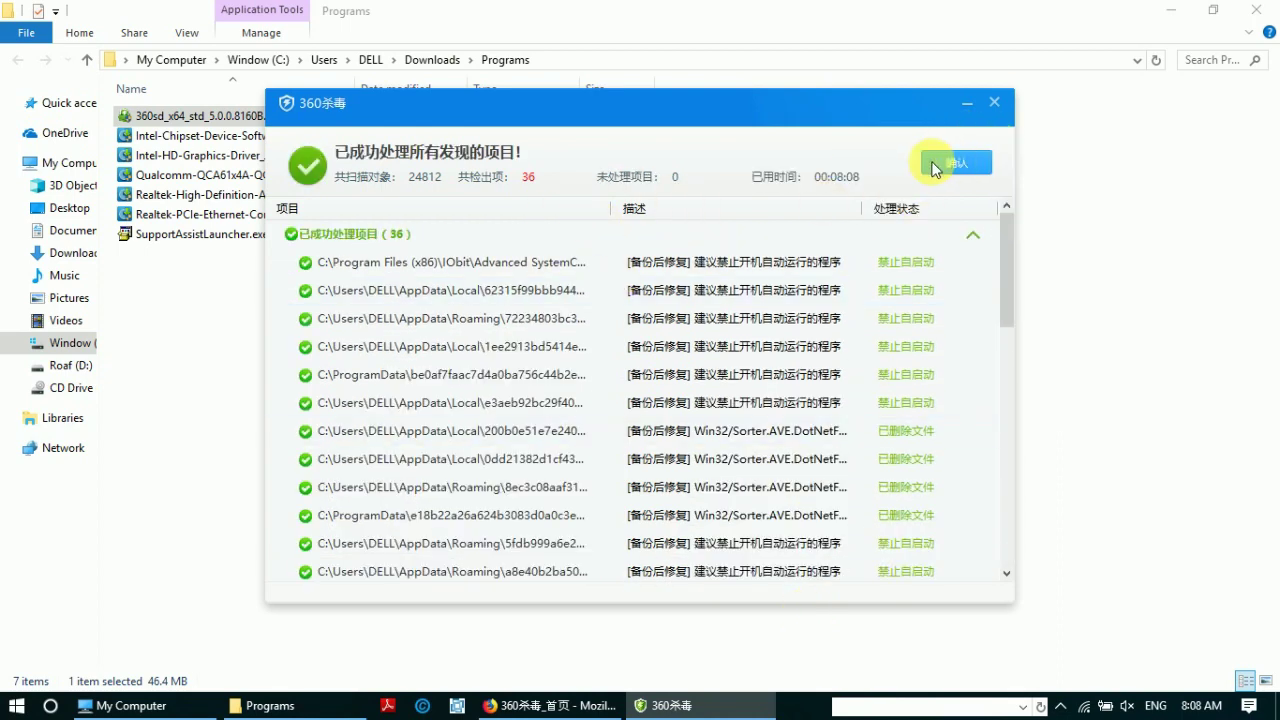
{"action": "left_click", "coordinate": [940, 163]}
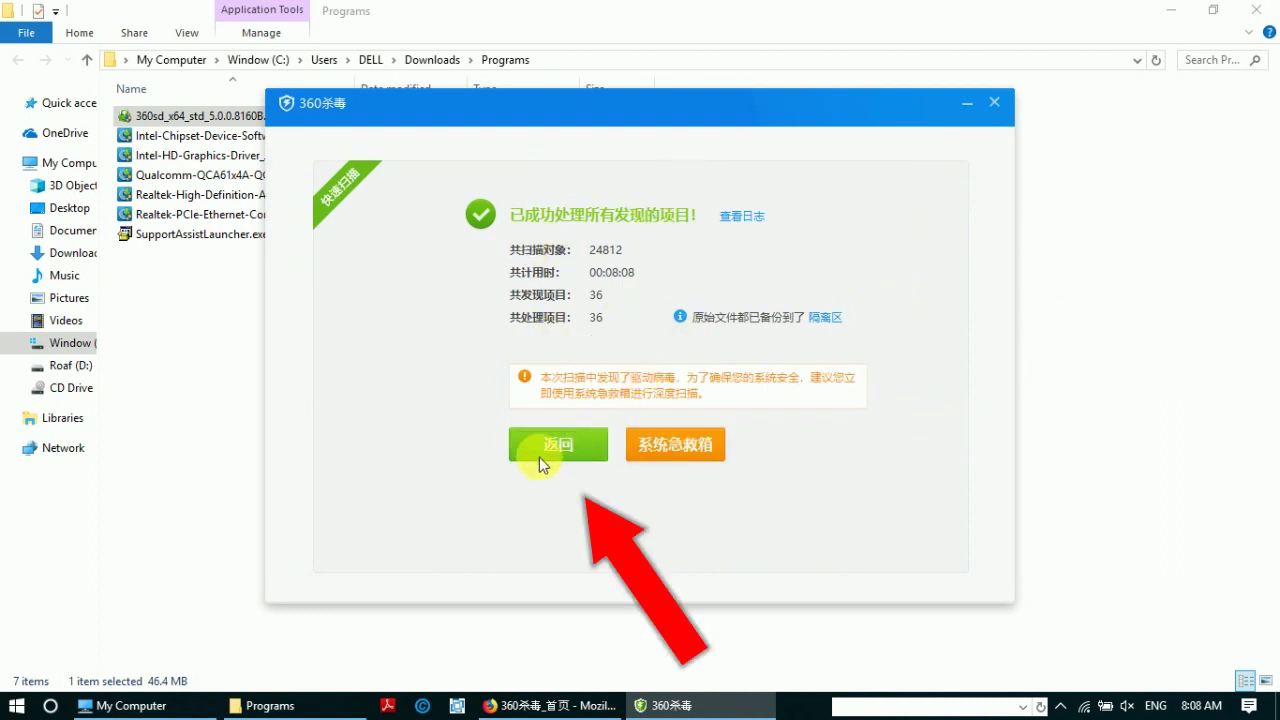
{"action": "left_click", "coordinate": [584, 438]}
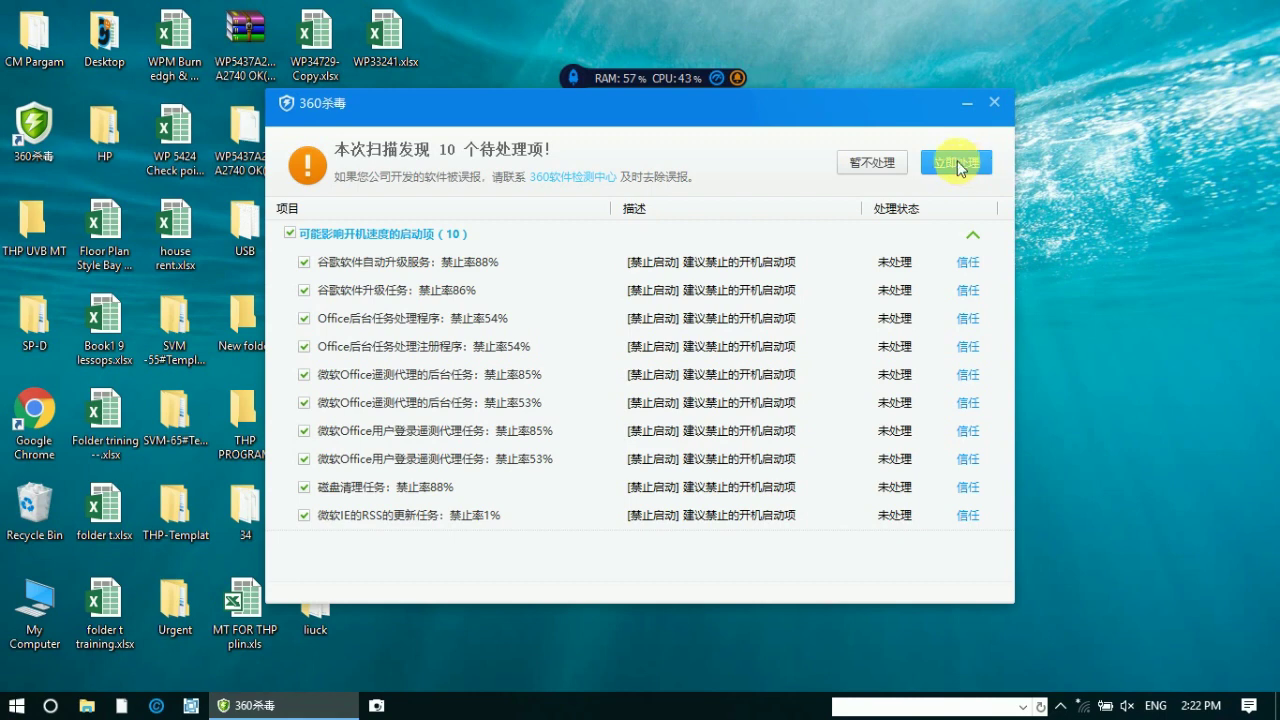
- Process the startup items found by the full-disk scan (立即处理), acknowledge the results and minimize the antivirus window
{"action": "left_click", "coordinate": [962, 162]}
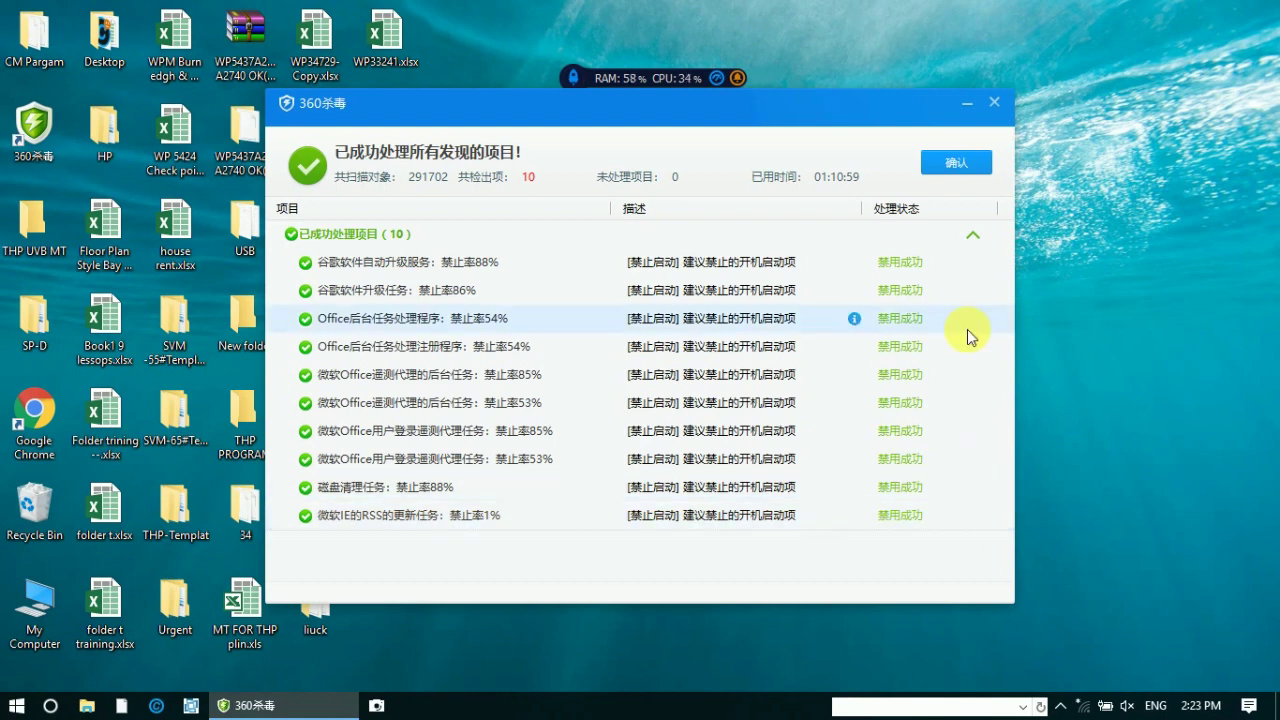
{"action": "left_click", "coordinate": [960, 164]}
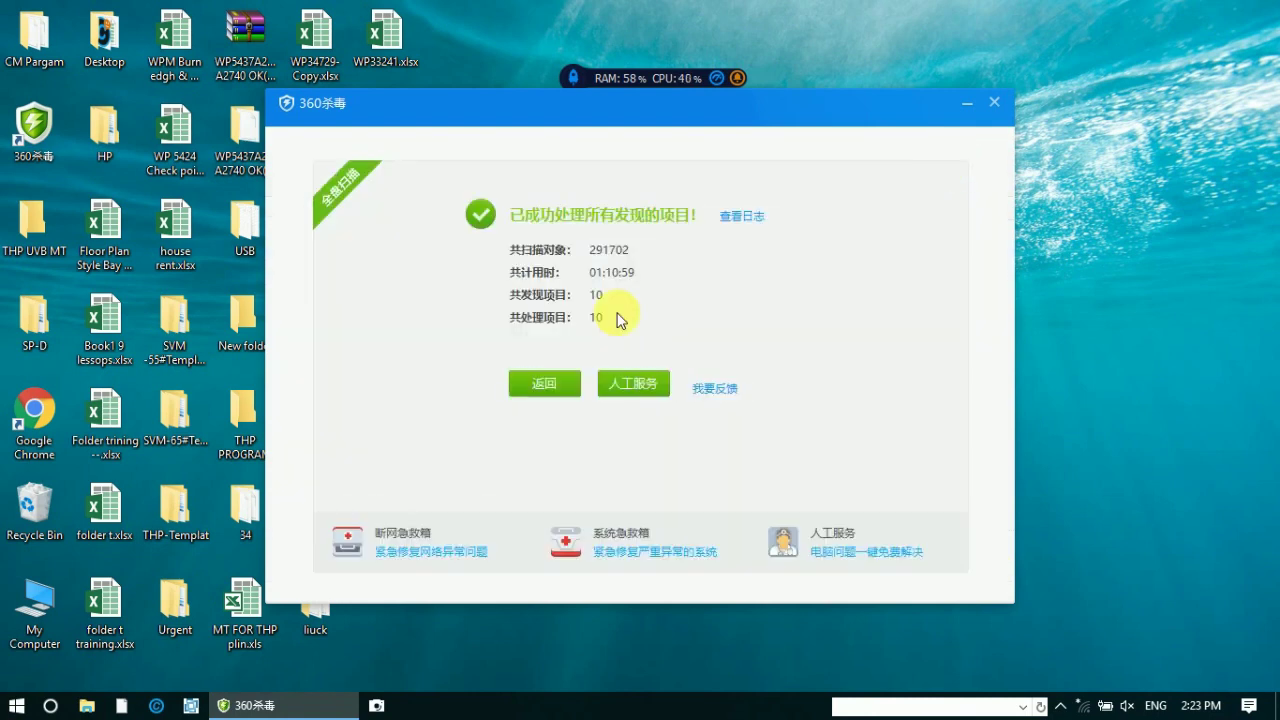
{"action": "left_click", "coordinate": [543, 385]}
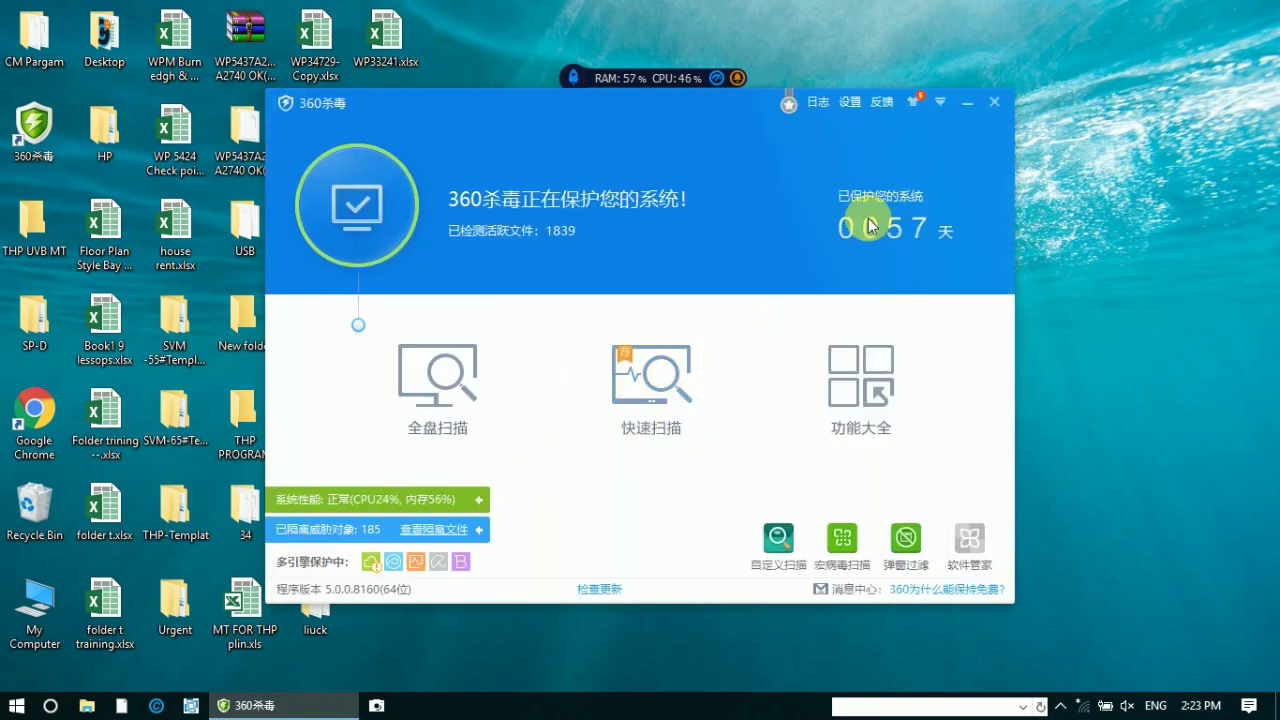
{"action": "left_click", "coordinate": [972, 104]}
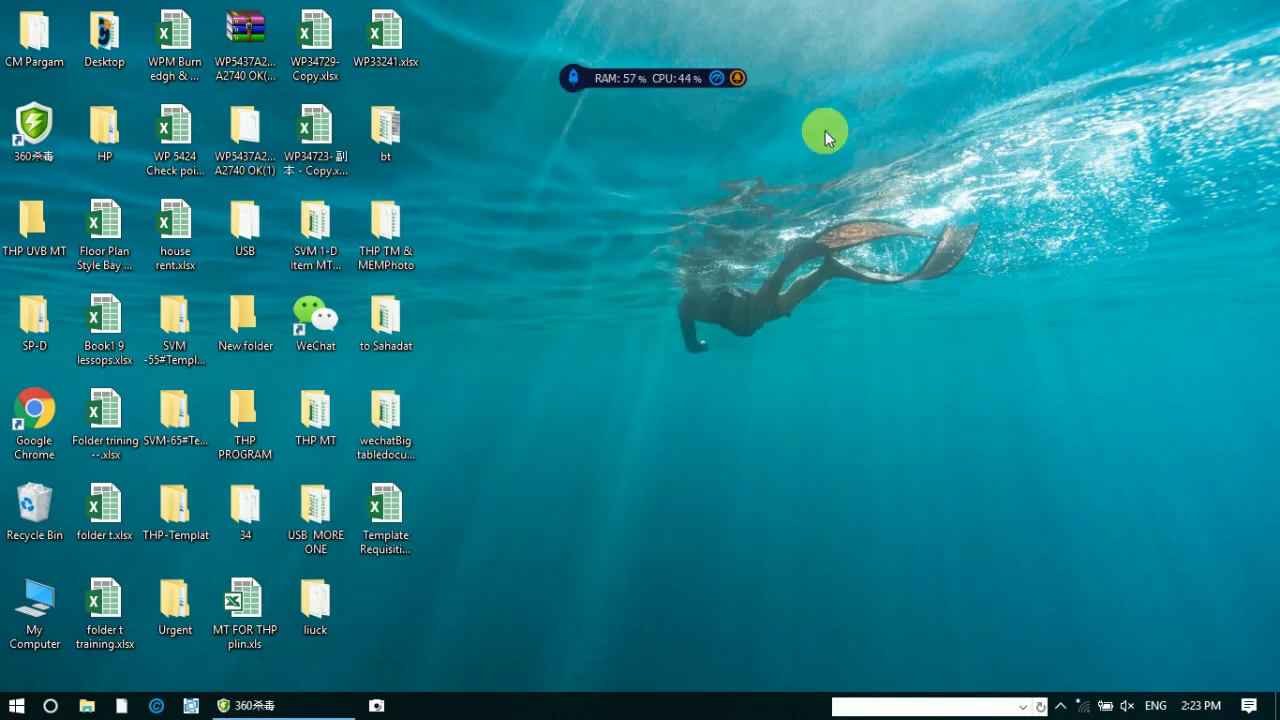
- Open the Roaf (D:) drive from My Computer and check the contents of the 360Rec and Software folders
{"action": "double_click", "coordinate": [32, 627]}
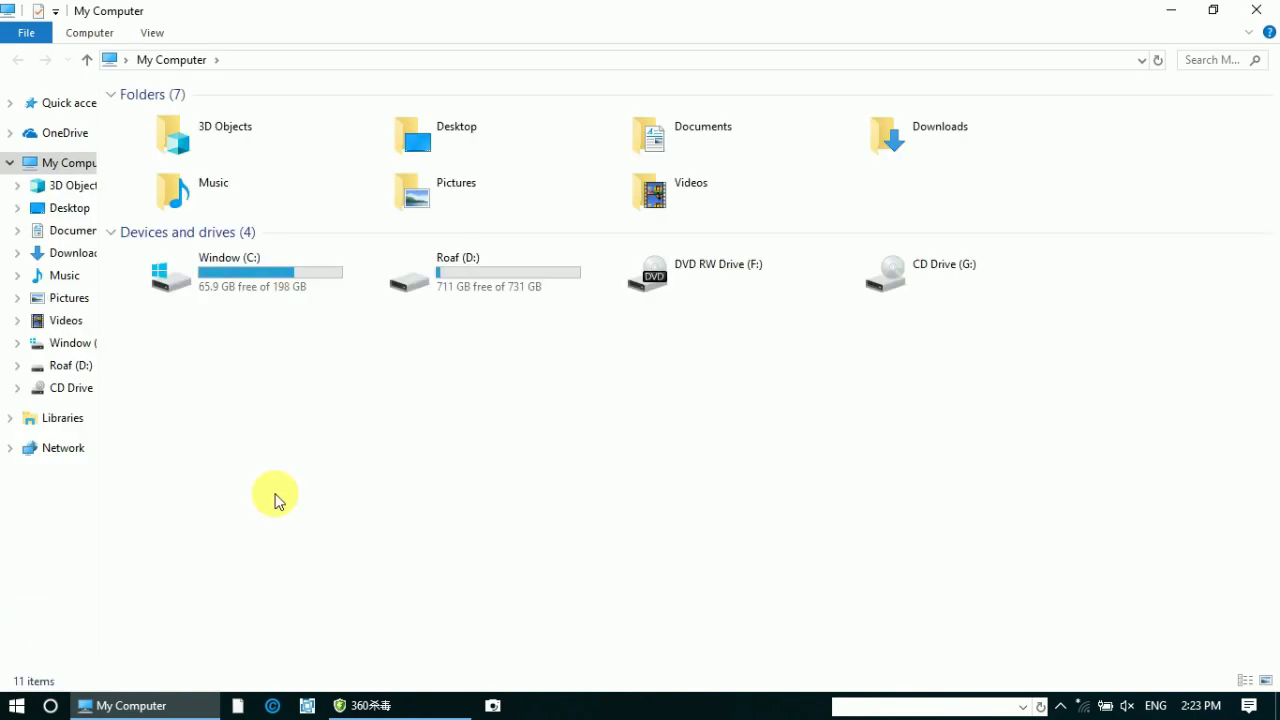
{"action": "double_click", "coordinate": [496, 270]}
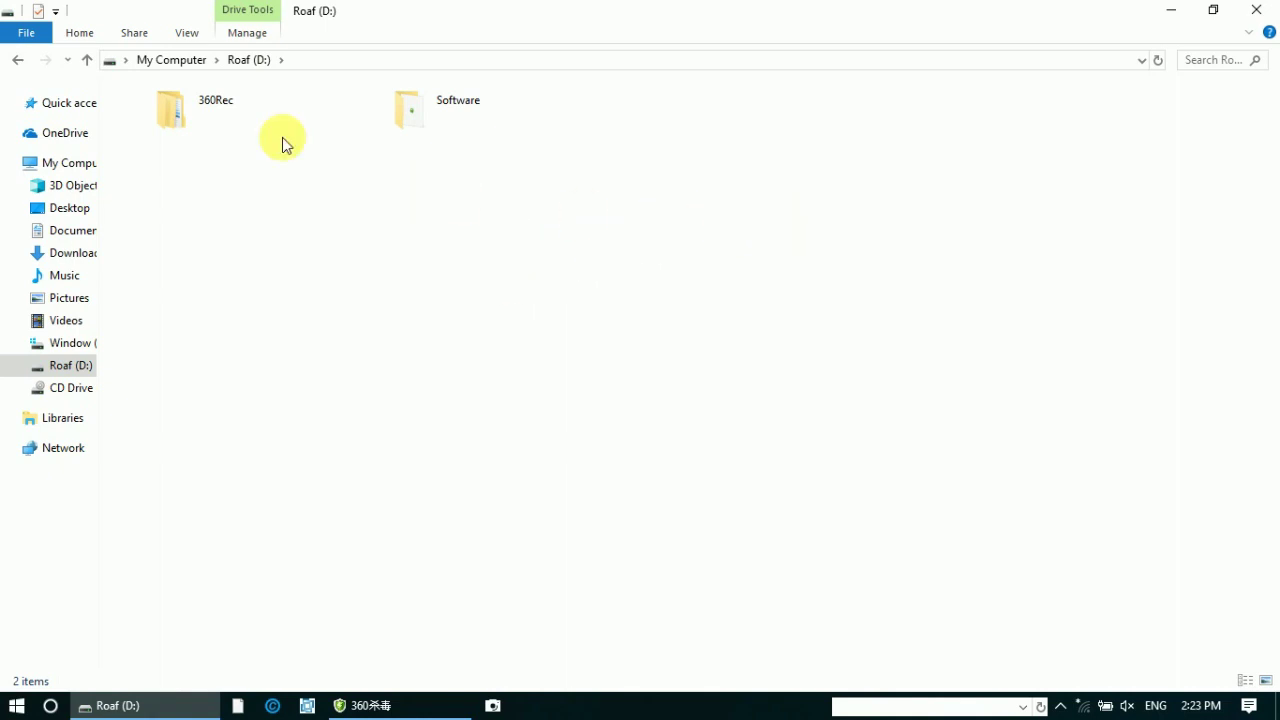
{"action": "double_click", "coordinate": [218, 108]}
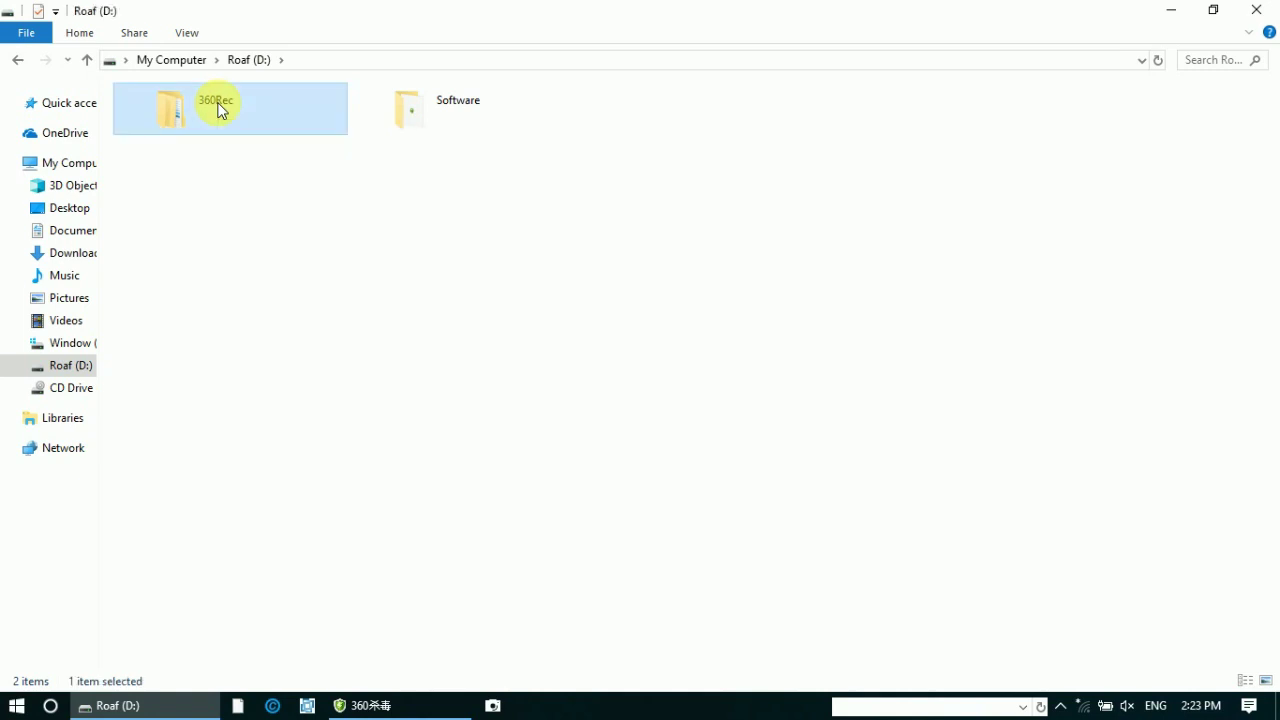
{"action": "left_click", "coordinate": [17, 59]}
{"action": "double_click", "coordinate": [448, 128]}
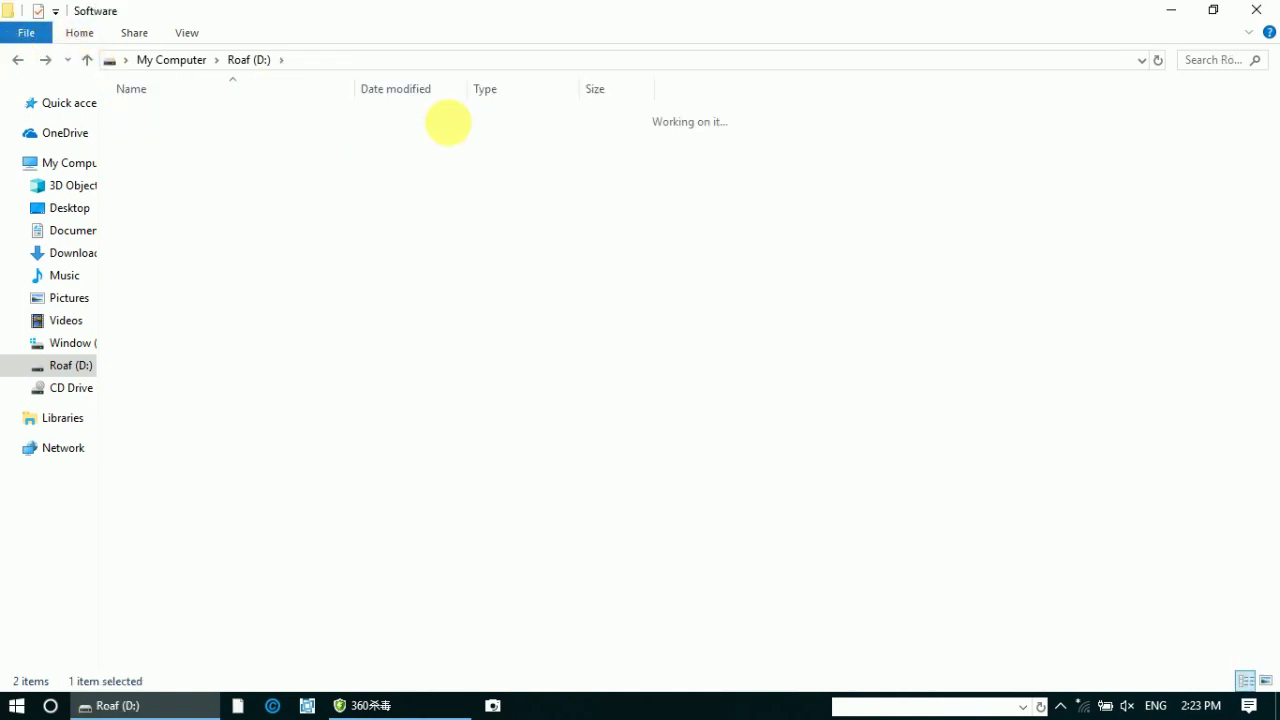
{"action": "left_click", "coordinate": [17, 60]}
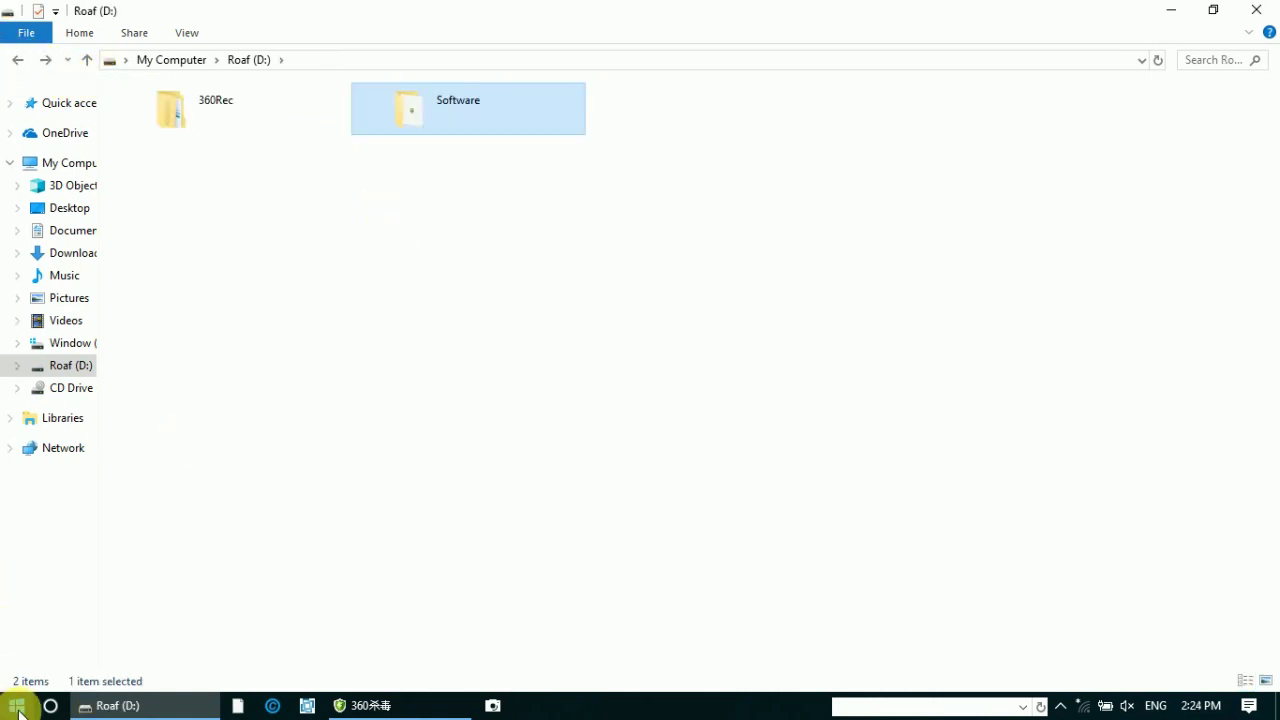
- Search Windows for "folder" and open File Explorer Options
{"action": "left_click", "coordinate": [314, 466]}
{"action": "left_click", "coordinate": [51, 706]}
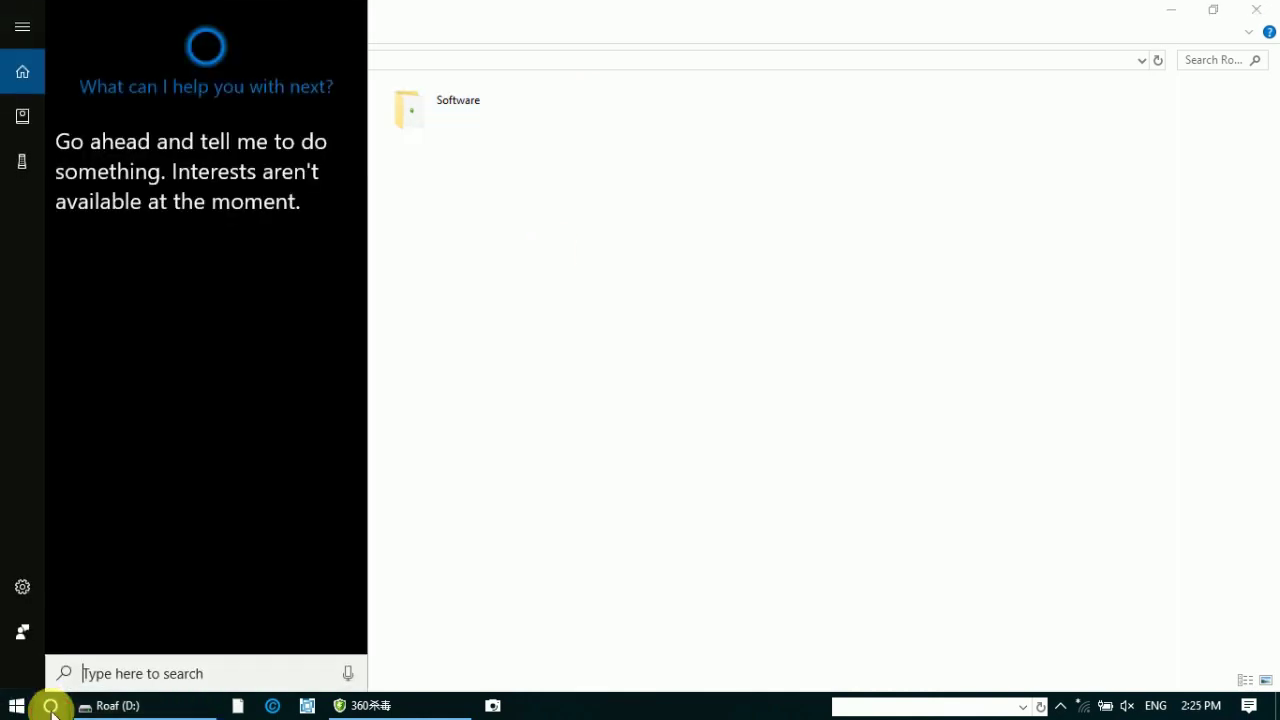
{"action": "type", "text": "file"}
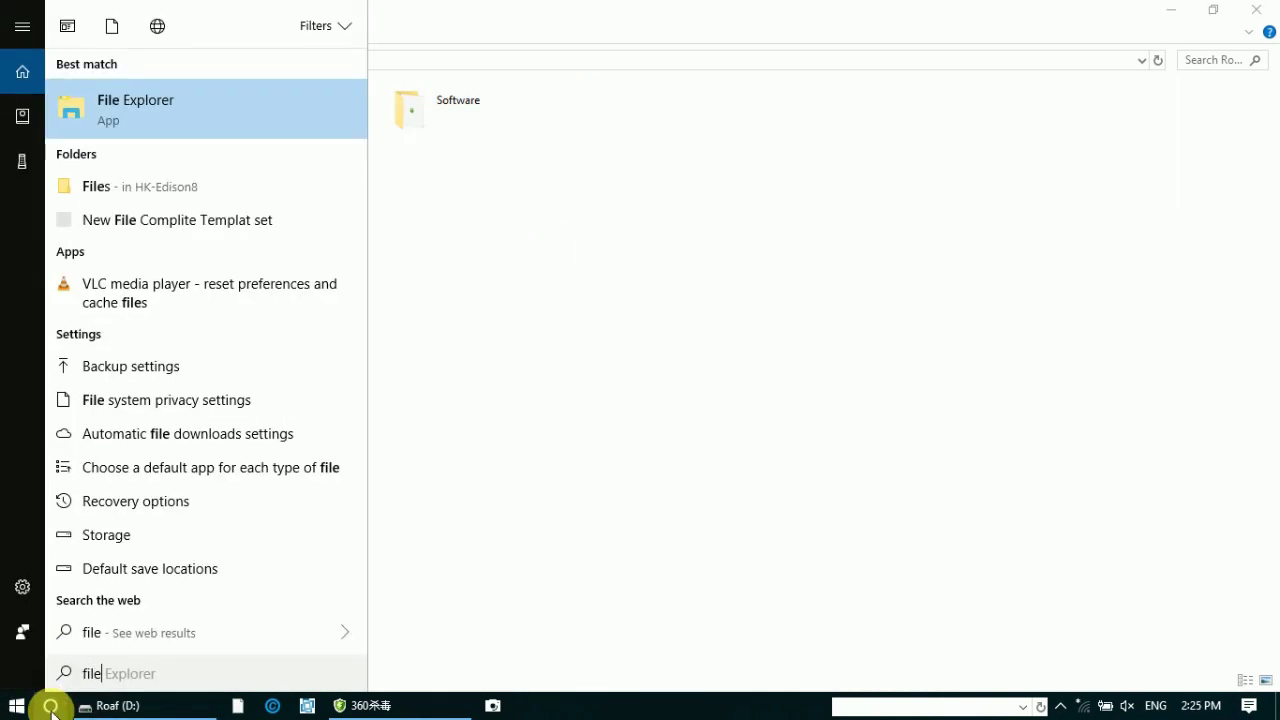
{"action": "key", "text": "BackSpace"}
{"action": "key", "text": "BackSpace"}
{"action": "key", "text": "BackSpace"}
{"action": "type", "text": "older"}
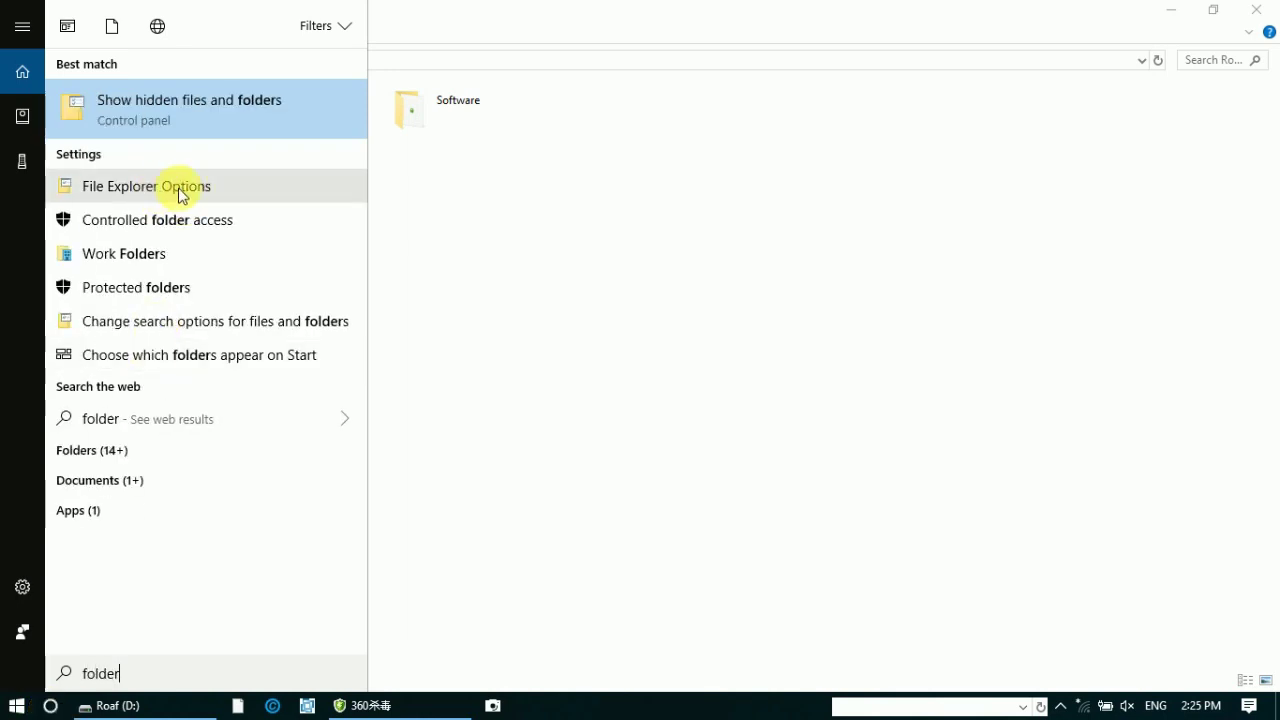
{"action": "left_click", "coordinate": [170, 190]}
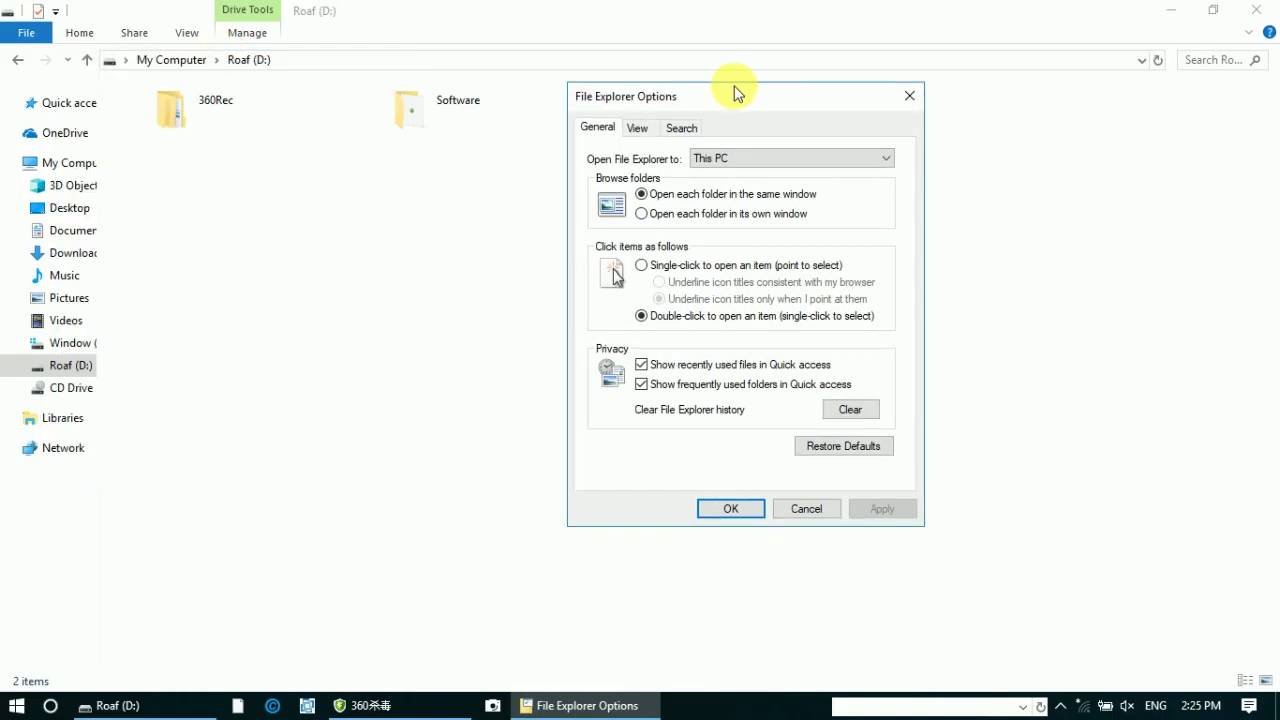
- Enable "Show hidden files, folders, and drives" in the advanced view settings and apply the change
{"action": "left_click_drag", "start_coordinate": [734, 92], "coordinate": [808, 103]}
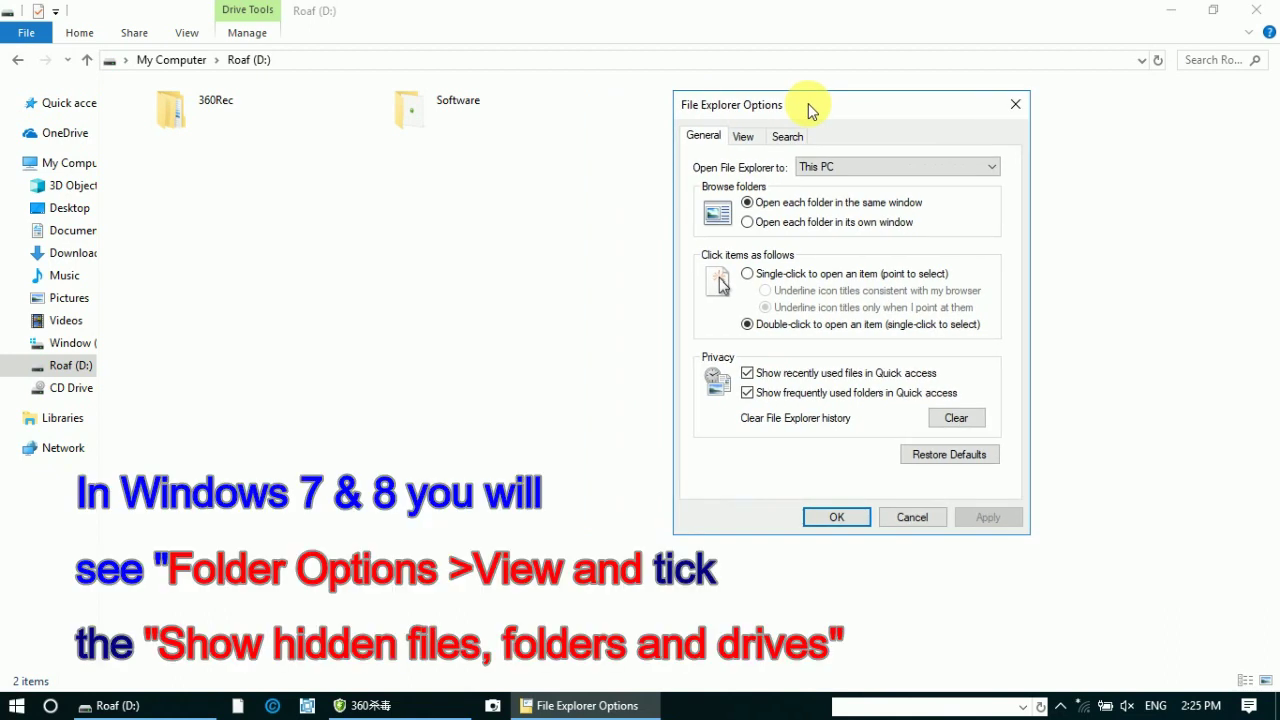
{"action": "left_click", "coordinate": [740, 136]}
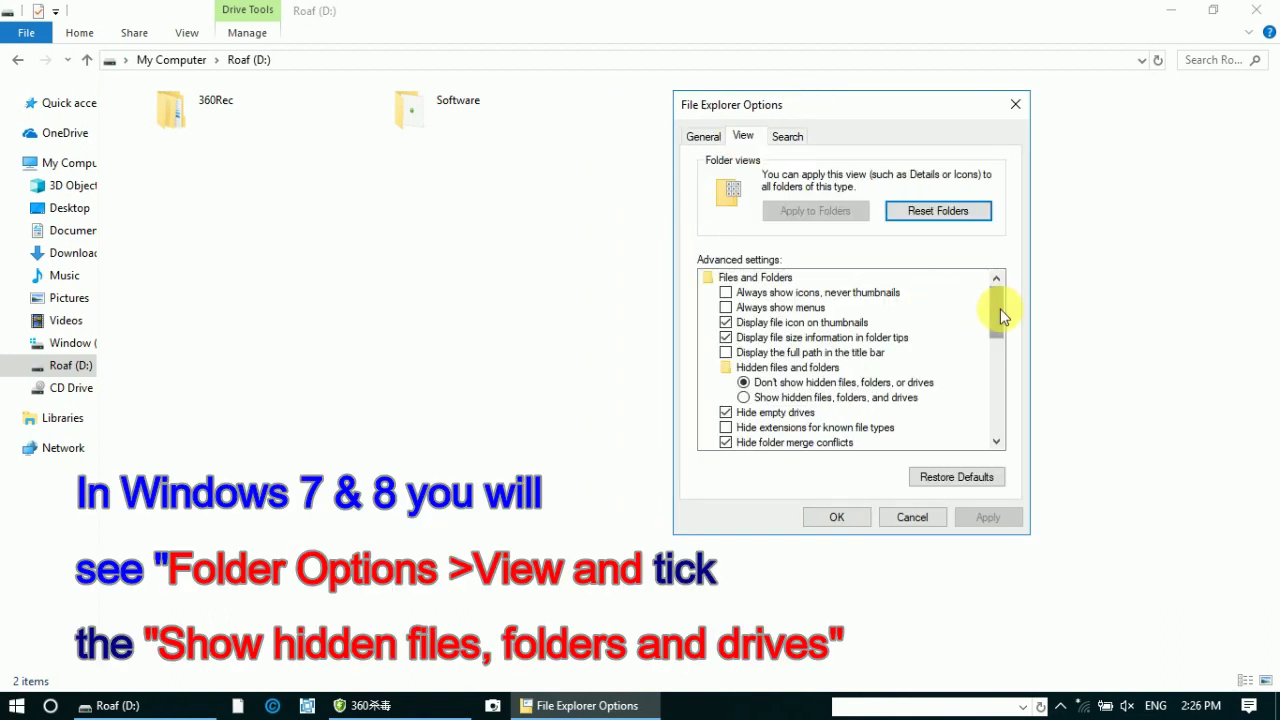
{"action": "left_click_drag", "start_coordinate": [1002, 316], "coordinate": [997, 355]}
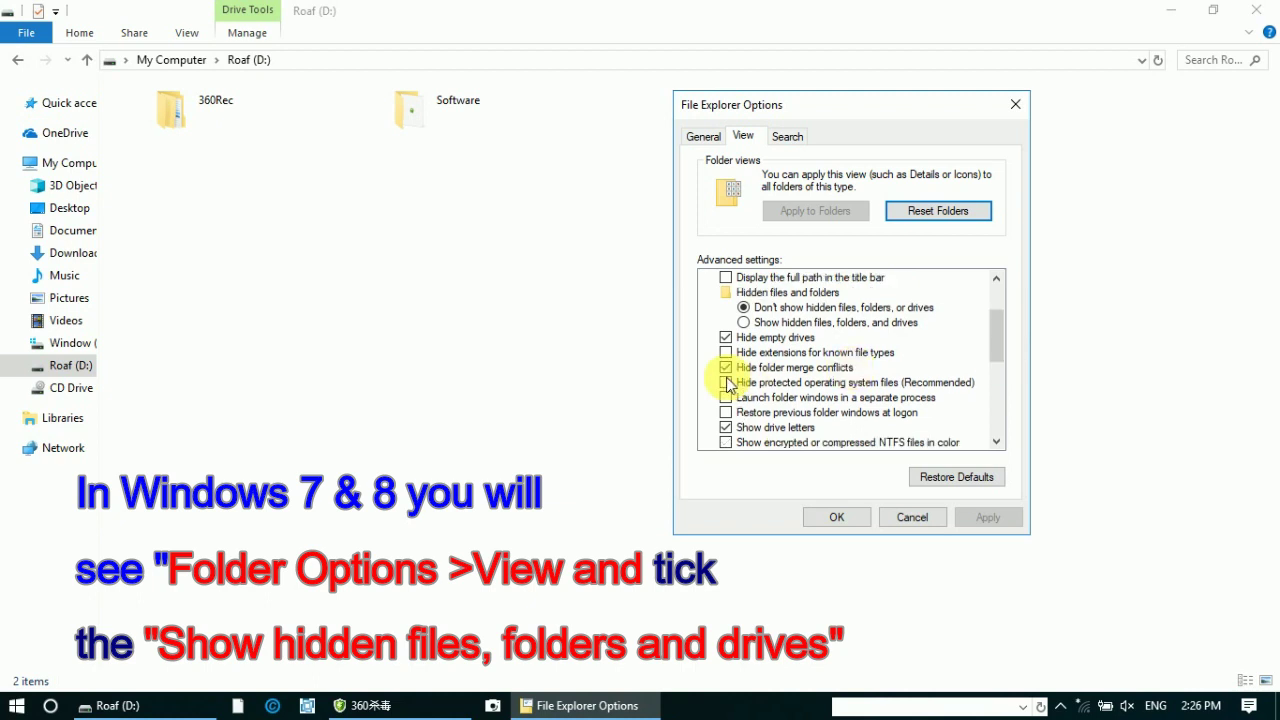
{"action": "left_click", "coordinate": [746, 322]}
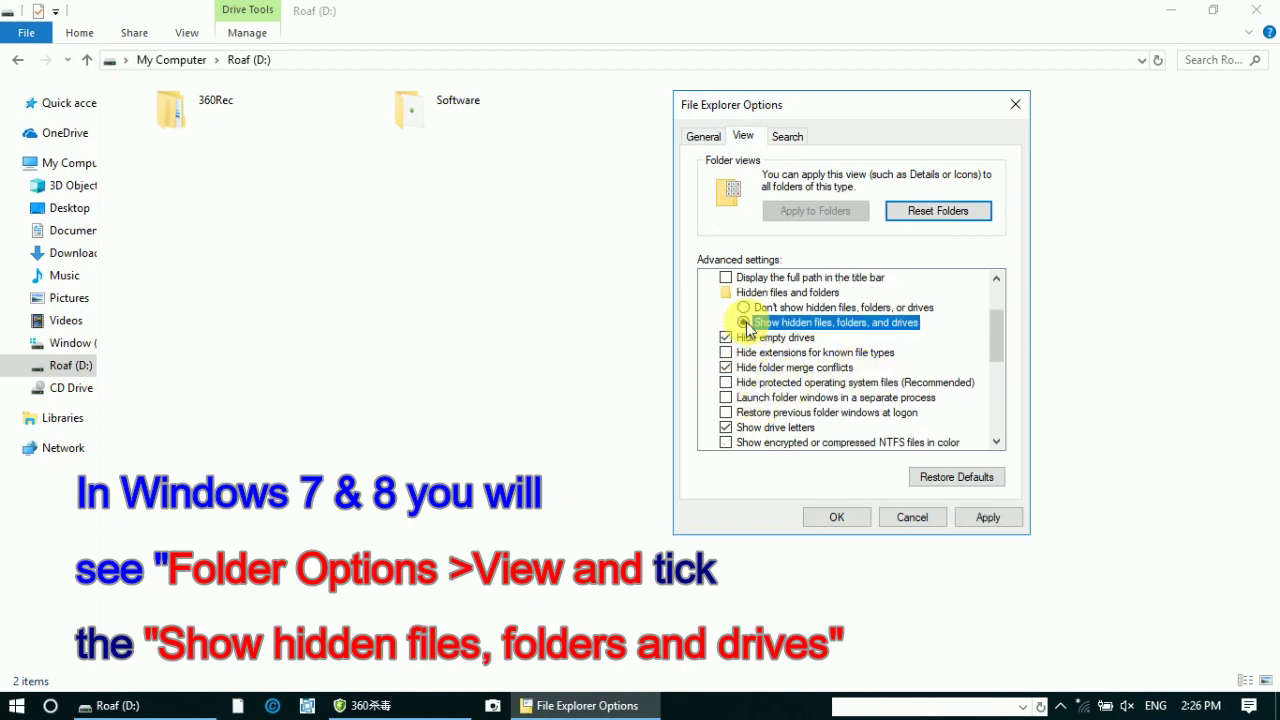
{"action": "left_click", "coordinate": [988, 517]}
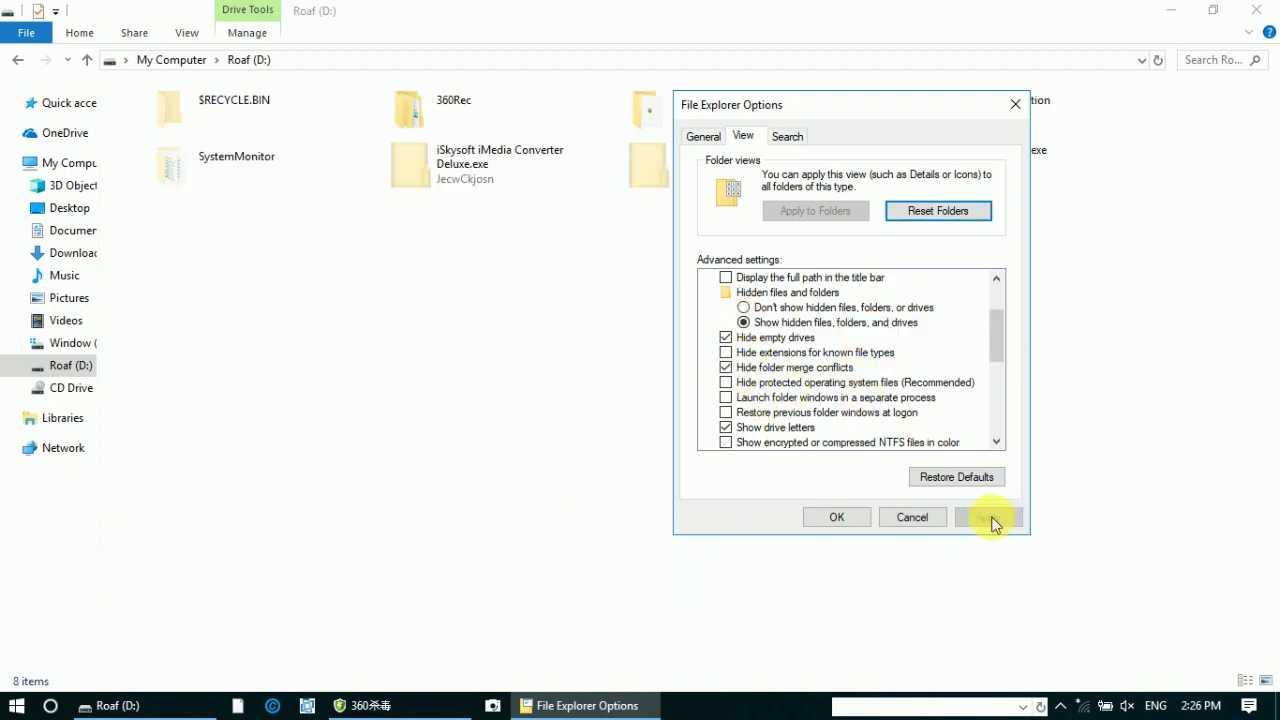
{"action": "left_click", "coordinate": [834, 517]}
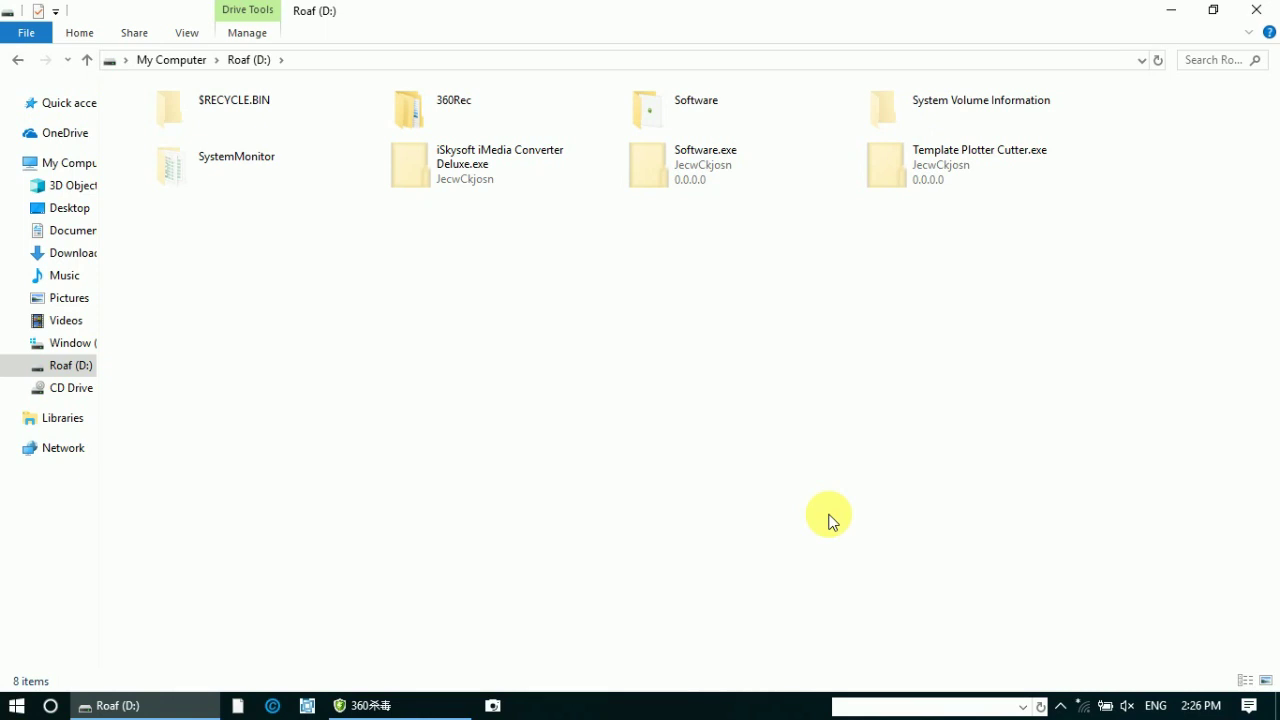
- Select the three hidden .exe fake folders on drive D and open iSkysoft iMedia Converter Deluxe.exe
{"action": "left_click_drag", "start_coordinate": [431, 220], "coordinate": [897, 193]}
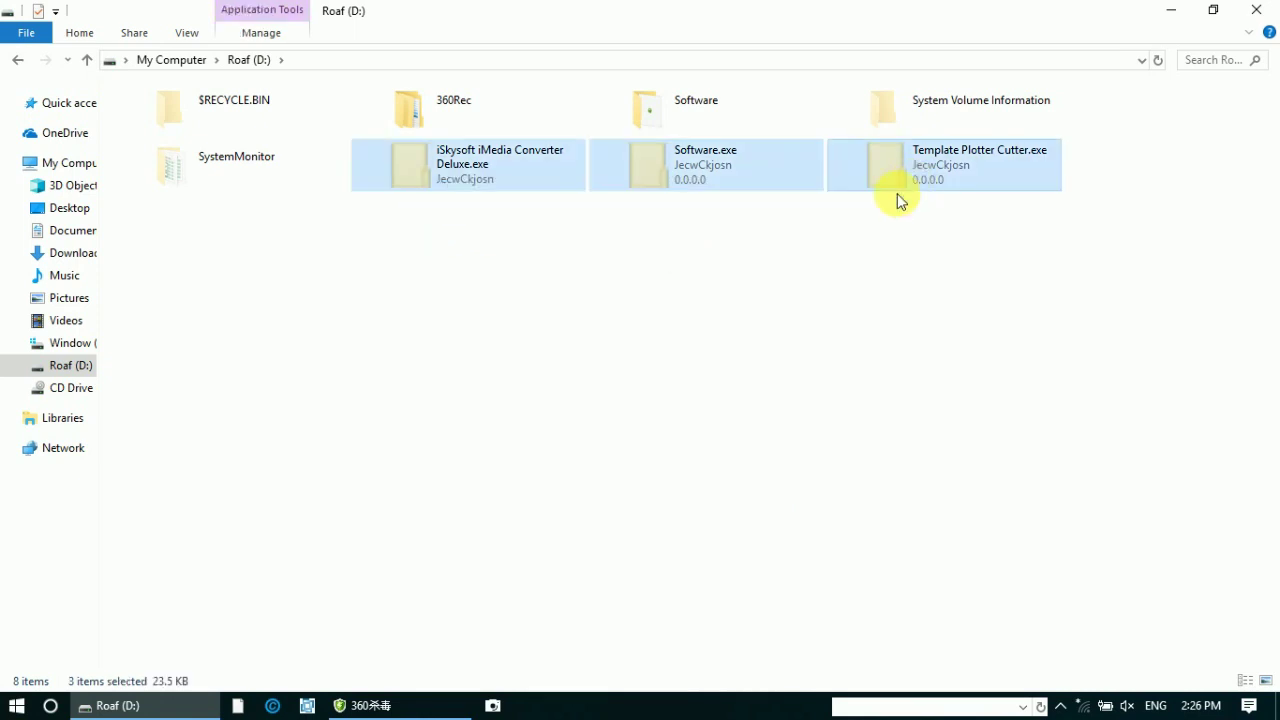
{"action": "double_click", "coordinate": [487, 180]}
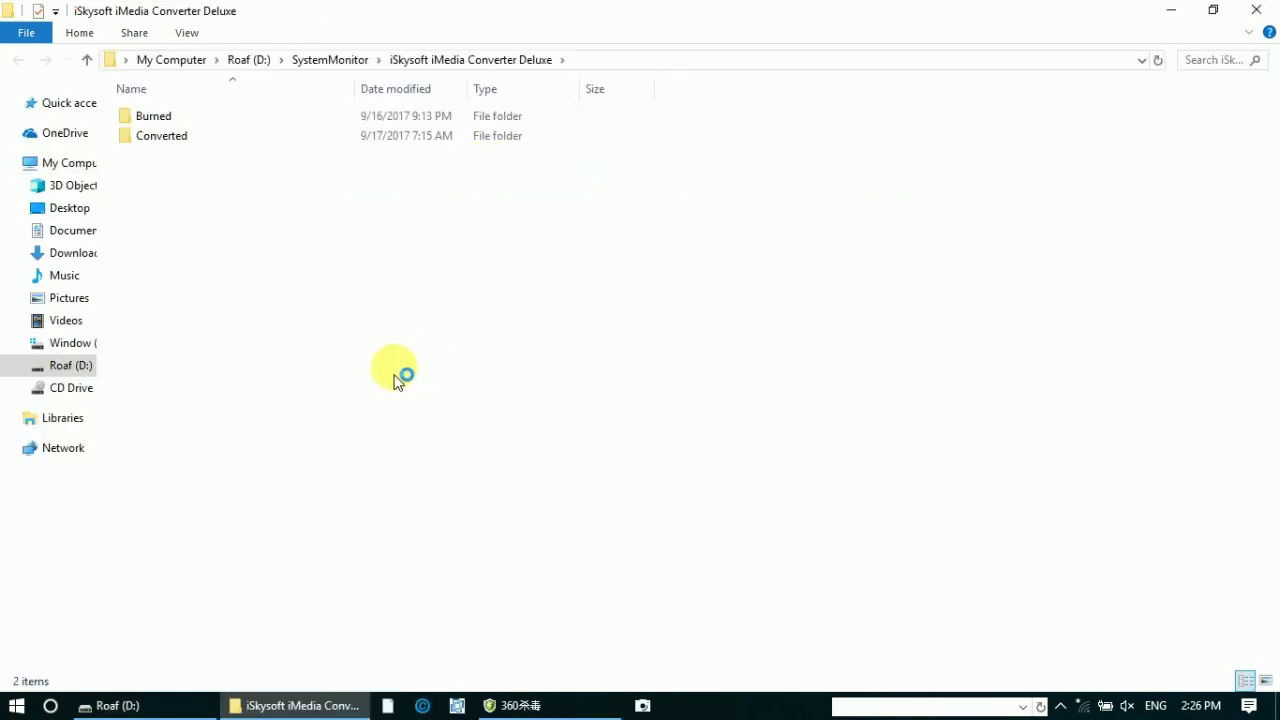
- Close the iSkysoft folder window, then open Software.exe and Template Plotter Cutter.exe on drive D to see which folders they launch, closing each one
{"action": "left_click", "coordinate": [1257, 10]}
{"action": "left_click", "coordinate": [735, 180]}
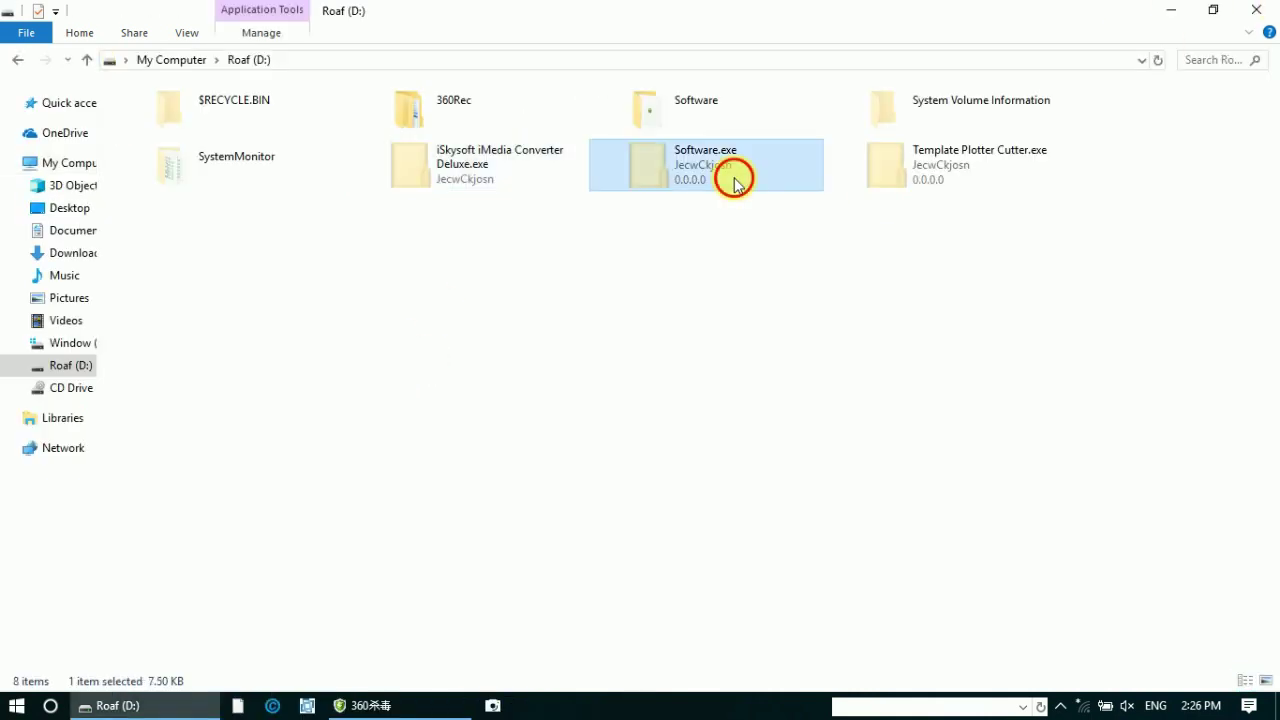
{"action": "double_click", "coordinate": [734, 177]}
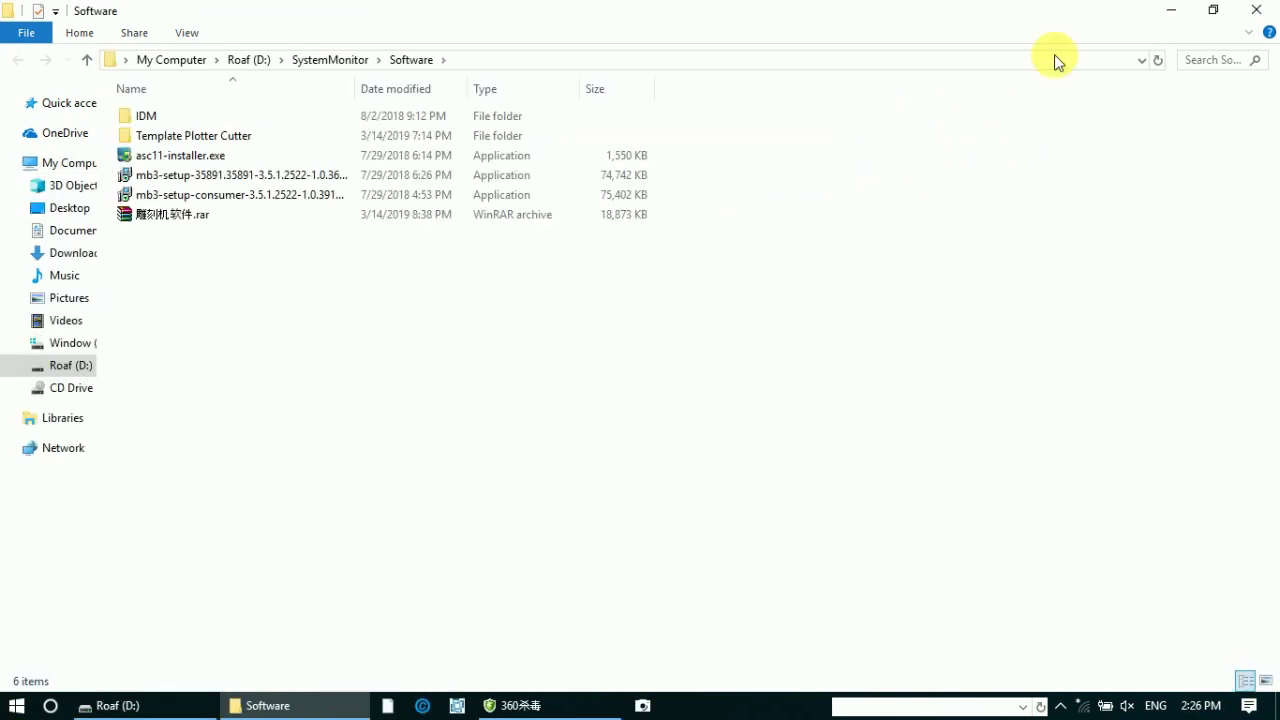
{"action": "left_click", "coordinate": [1257, 10]}
{"action": "double_click", "coordinate": [997, 178]}
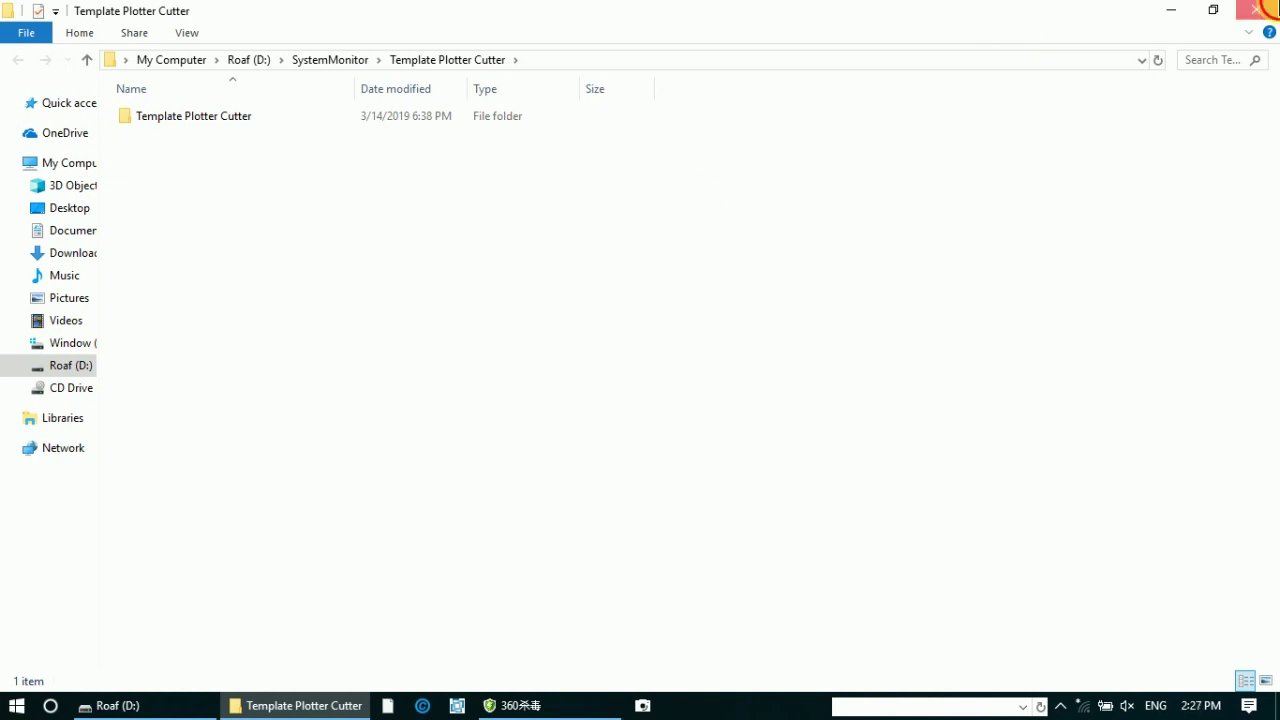
{"action": "left_click", "coordinate": [1257, 10]}
- Check the hidden SystemMonitor folder on drive D and its Template Plotter Cutter subfolder, and return to the drive's root
{"action": "left_click_drag", "start_coordinate": [168, 212], "coordinate": [225, 172]}
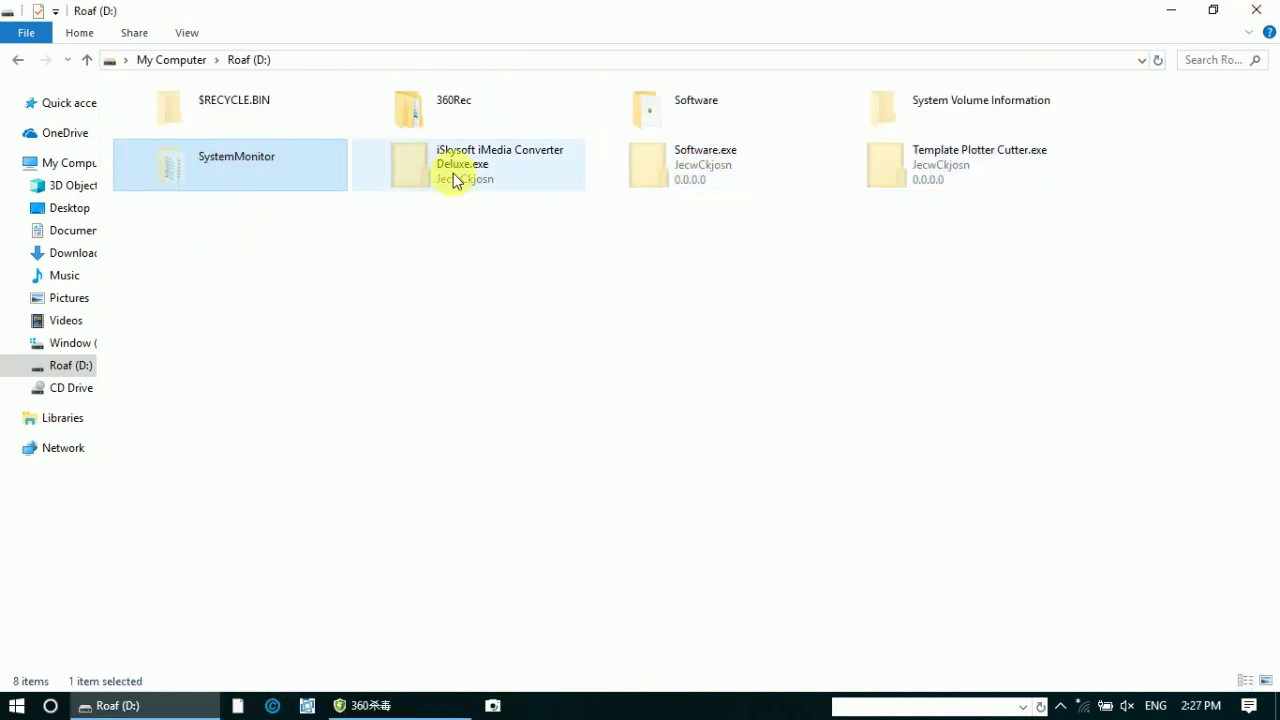
{"action": "double_click", "coordinate": [277, 174]}
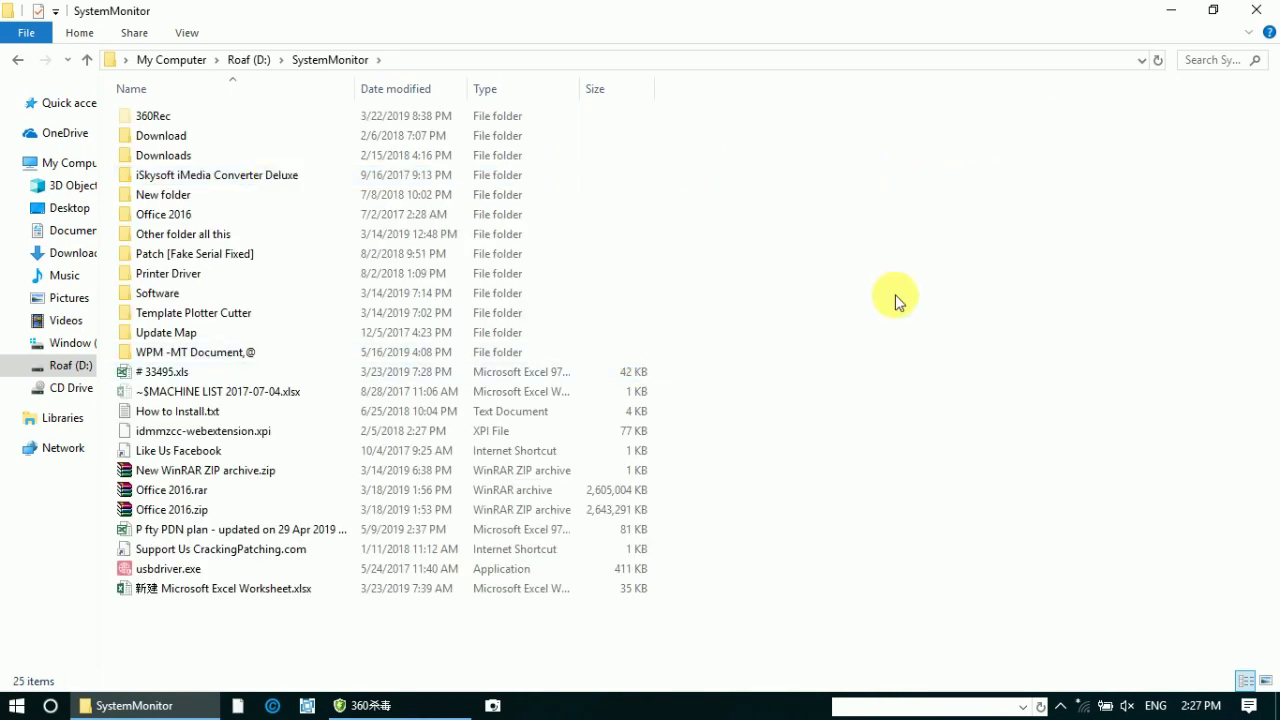
{"action": "double_click", "coordinate": [238, 315]}
{"action": "double_click", "coordinate": [240, 116]}
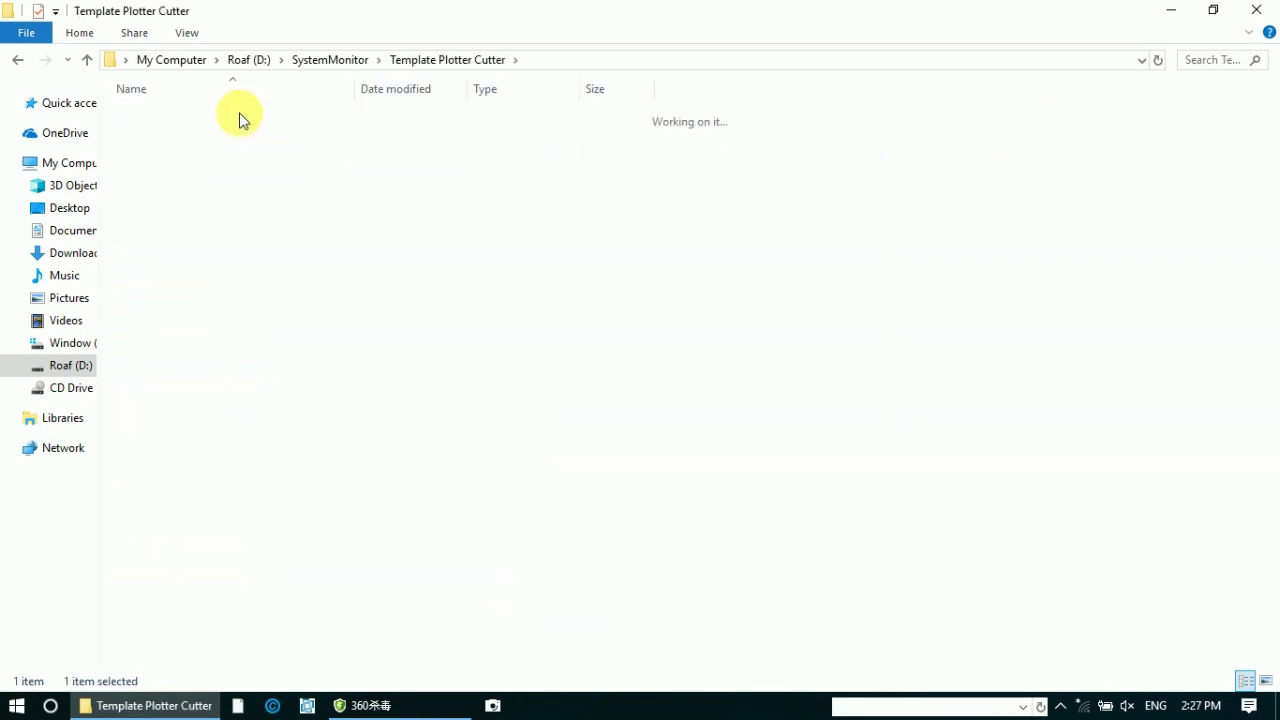
{"action": "left_click", "coordinate": [17, 60]}
{"action": "left_click", "coordinate": [17, 60]}
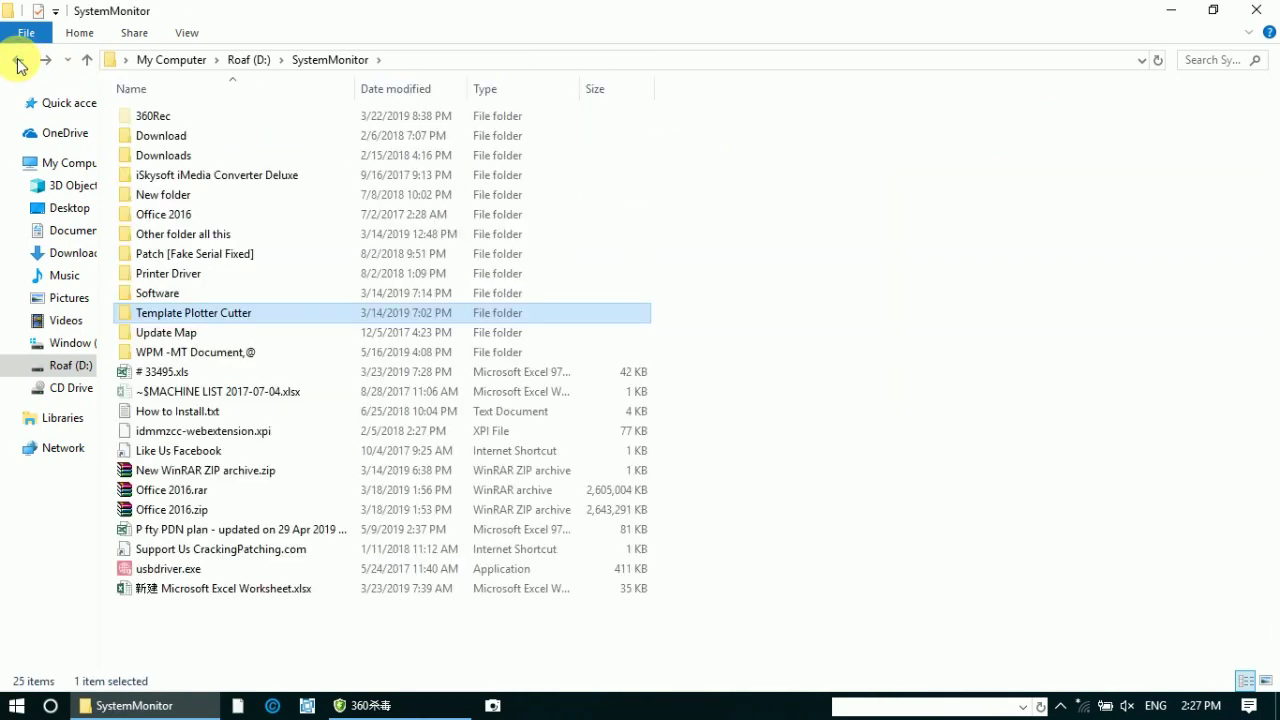
{"action": "left_click", "coordinate": [17, 60]}
- Delete the fake folders iSkysoft iMedia Converter Deluxe.exe, Software.exe and Template Plotter Cutter.exe from drive D
{"action": "left_click_drag", "start_coordinate": [434, 220], "coordinate": [950, 170]}
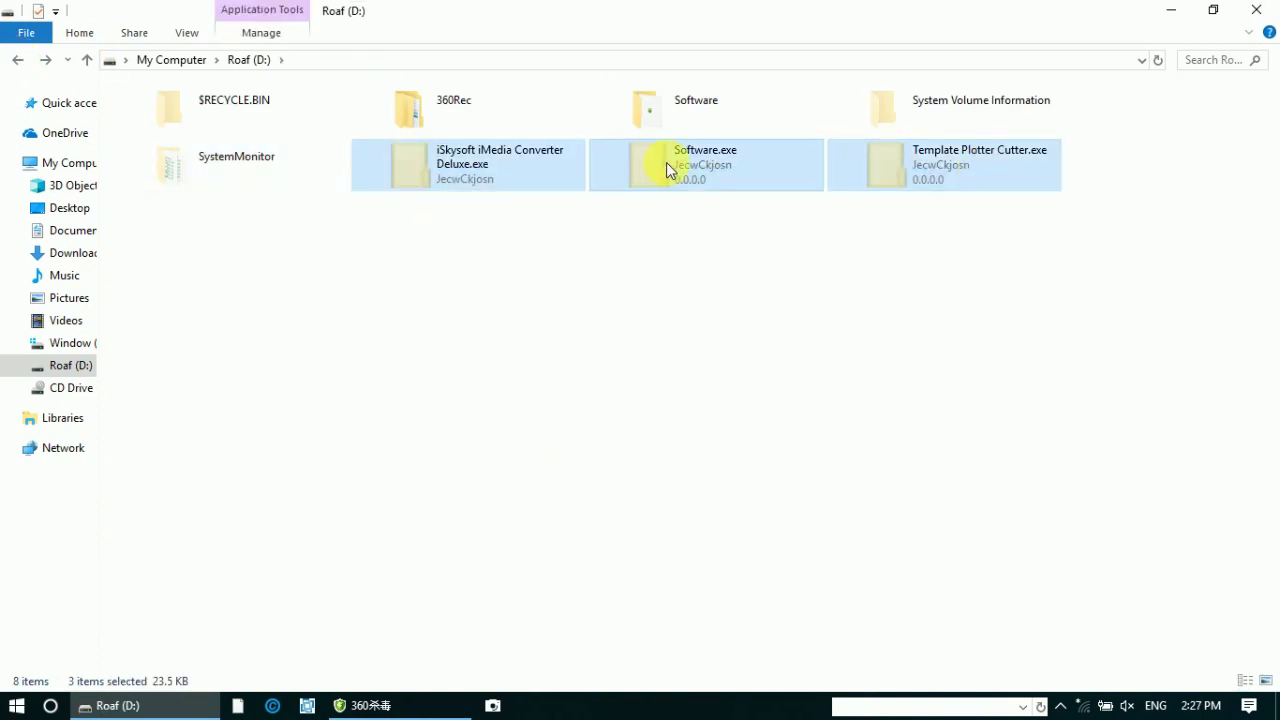
{"action": "right_click", "coordinate": [646, 170]}
{"action": "left_click", "coordinate": [681, 478]}
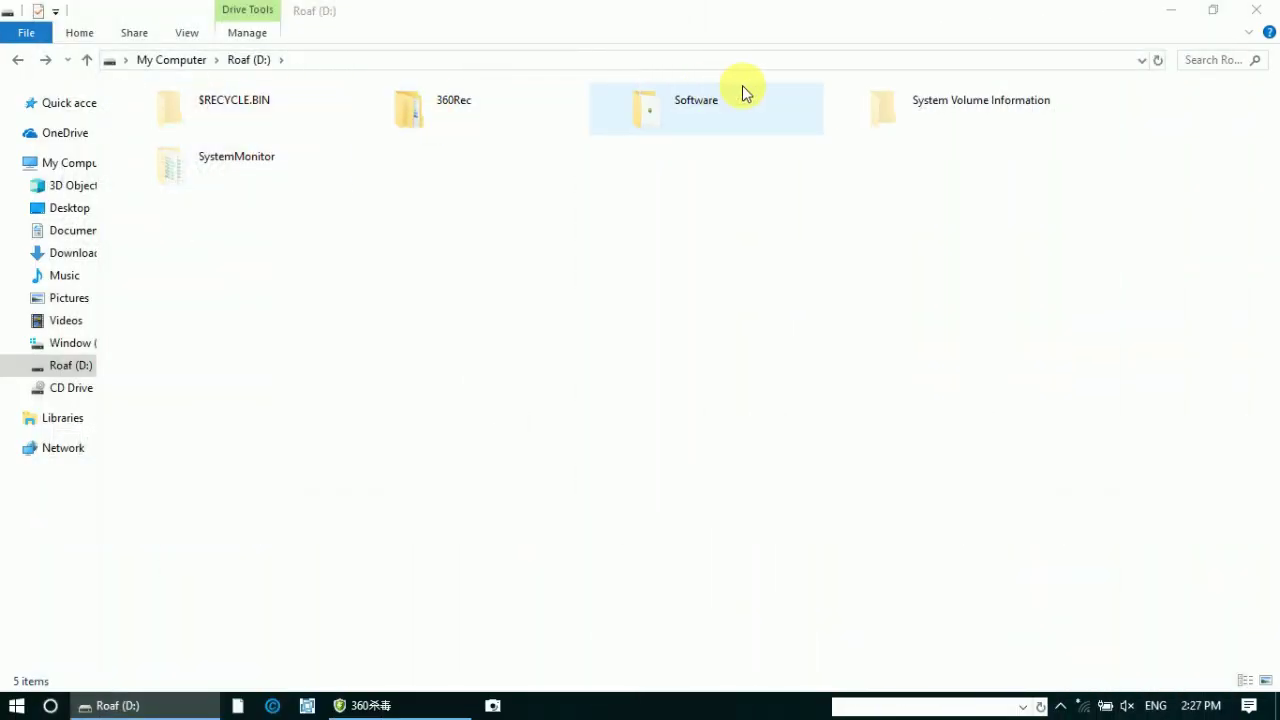
- Try to open System Volume Information on drive D, and look through the SystemMonitor folder, selecting usbdriver.exe
{"action": "double_click", "coordinate": [966, 126]}
{"action": "left_click", "coordinate": [782, 252]}
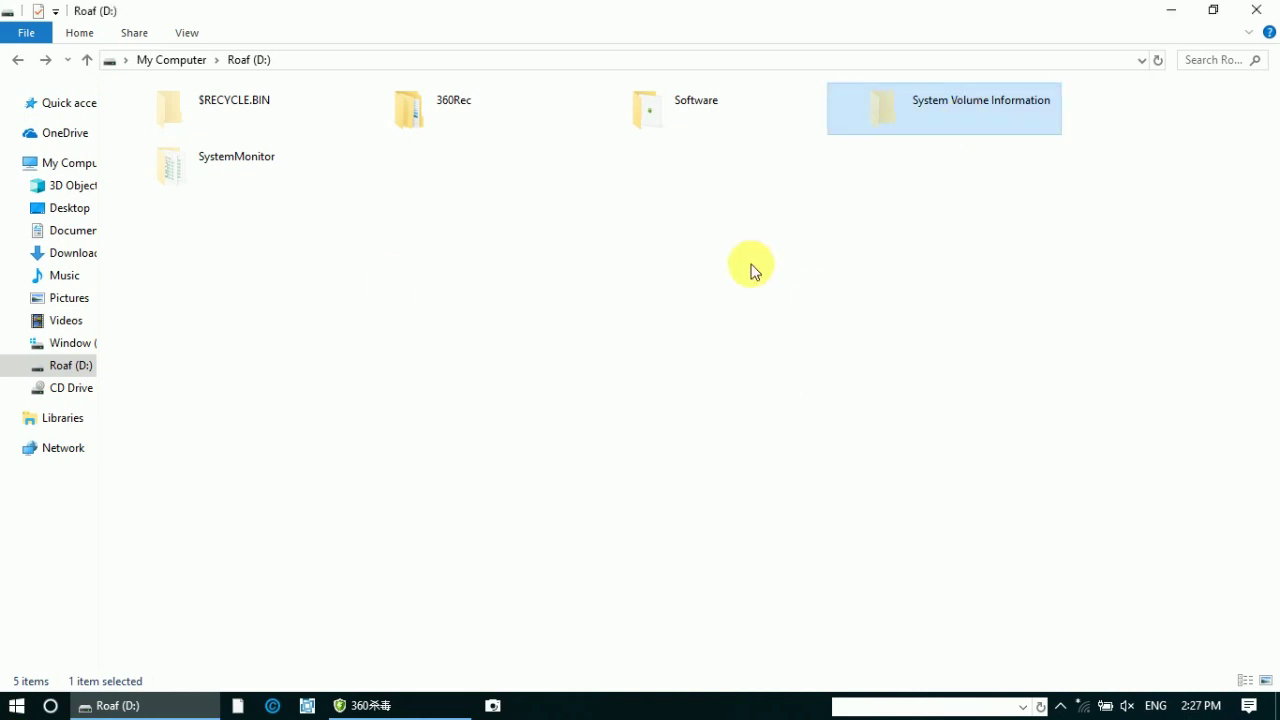
{"action": "left_click", "coordinate": [196, 170]}
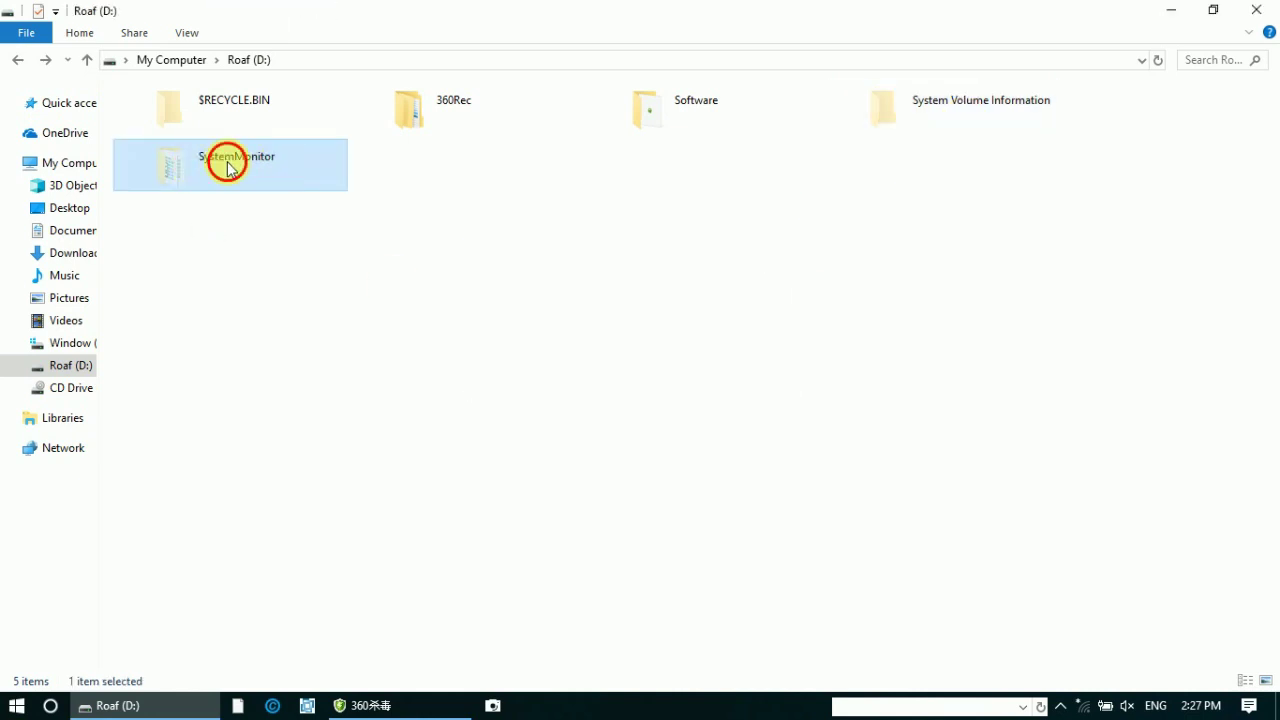
{"action": "double_click", "coordinate": [228, 168]}
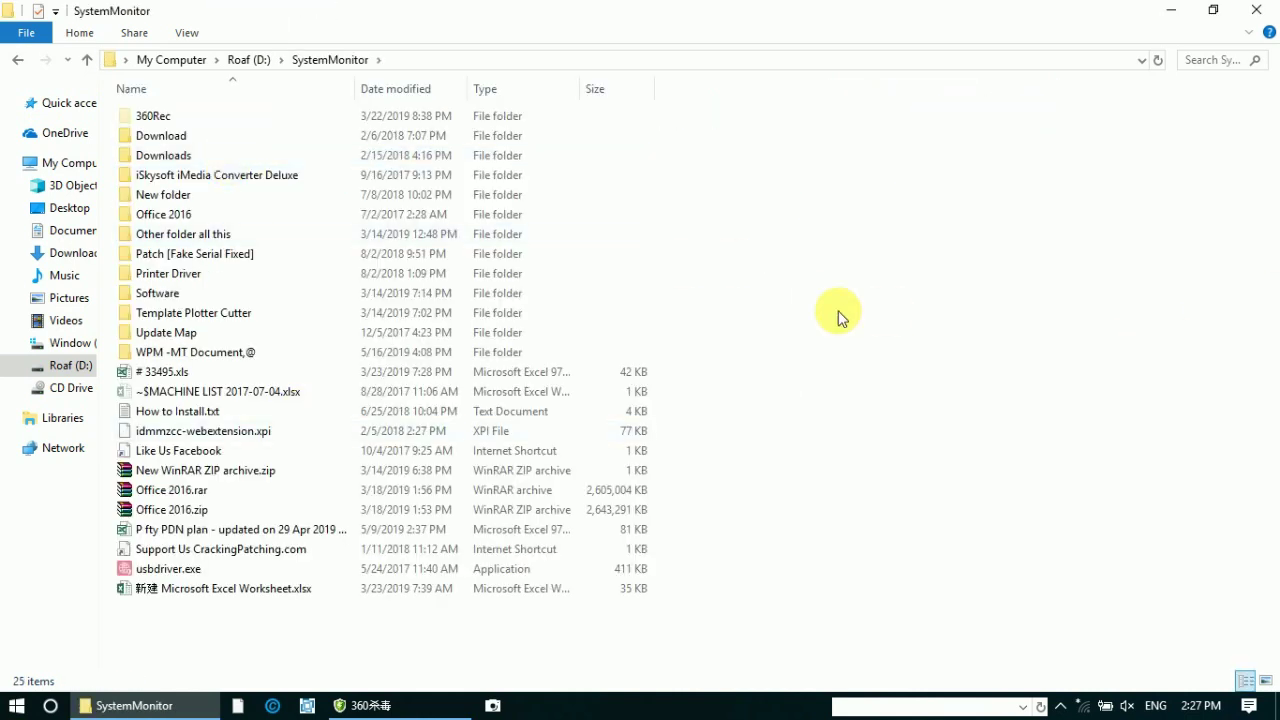
{"action": "key", "text": "i"}
{"action": "key", "text": "i"}
{"action": "key", "text": "u"}
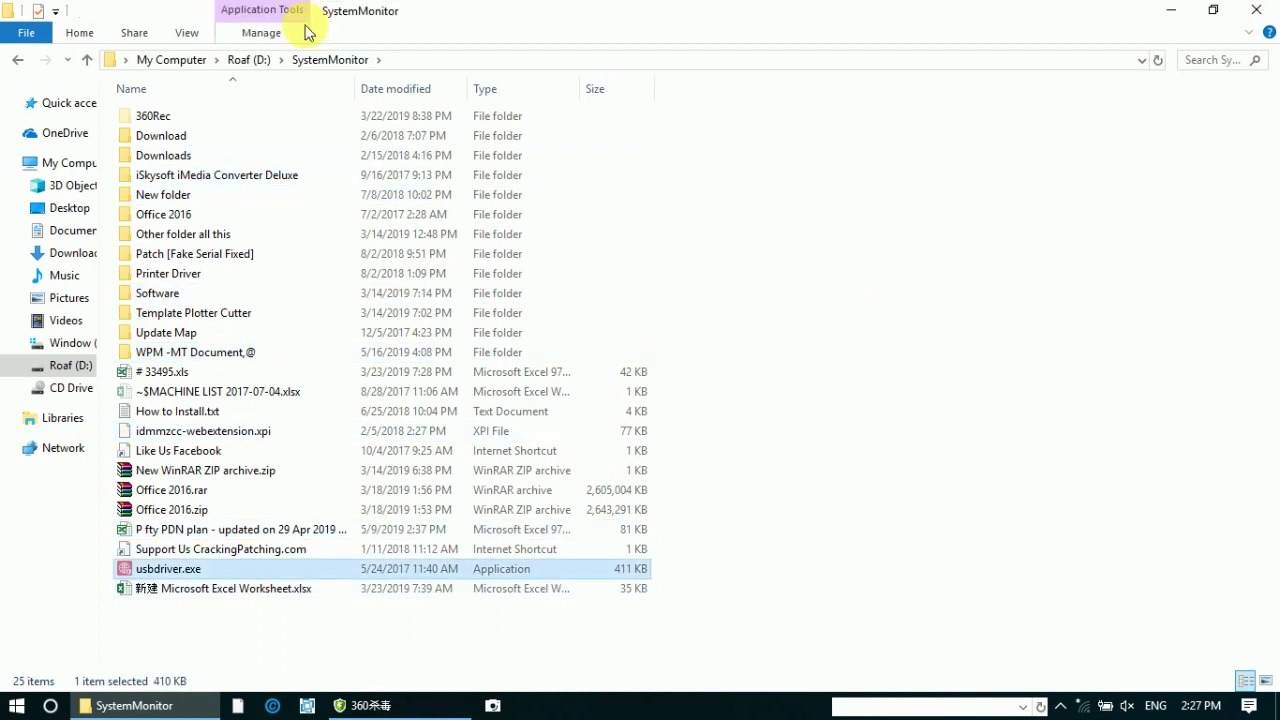
{"action": "left_click", "coordinate": [17, 60]}
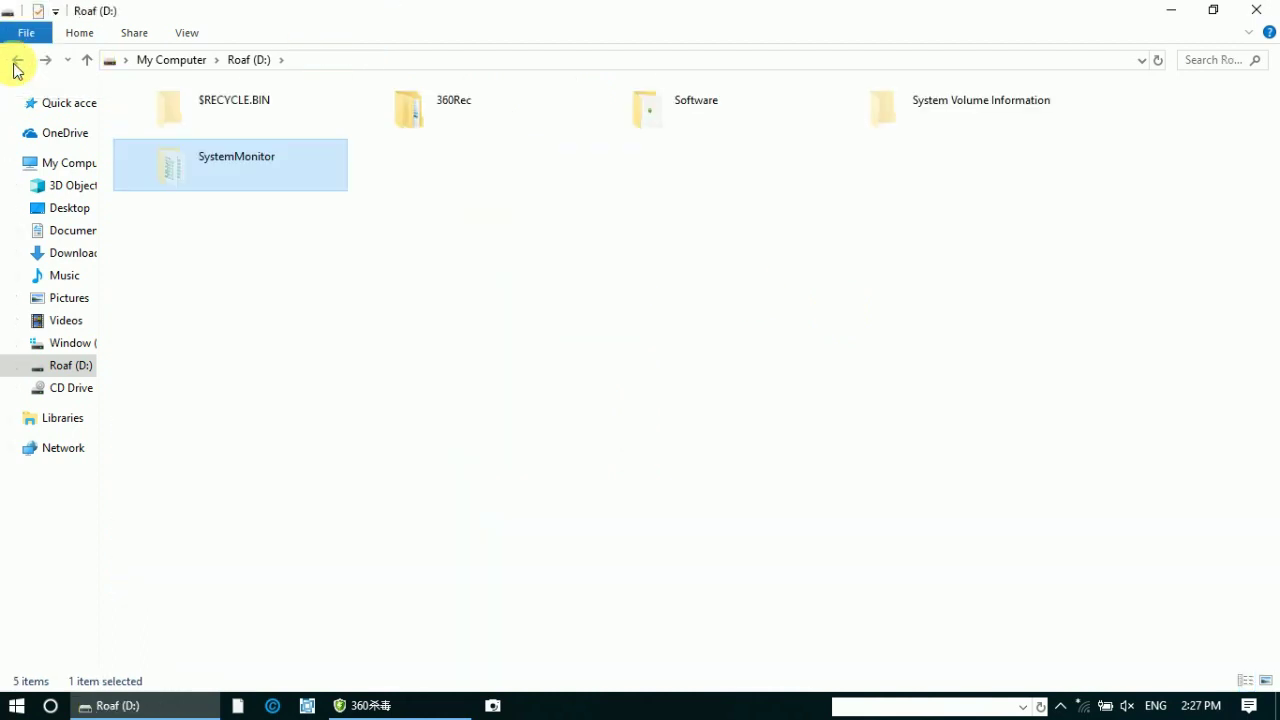
- Open the Window (C:) drive from My Computer and check the contents of its SystemMonitor folder
{"action": "left_click", "coordinate": [17, 62]}
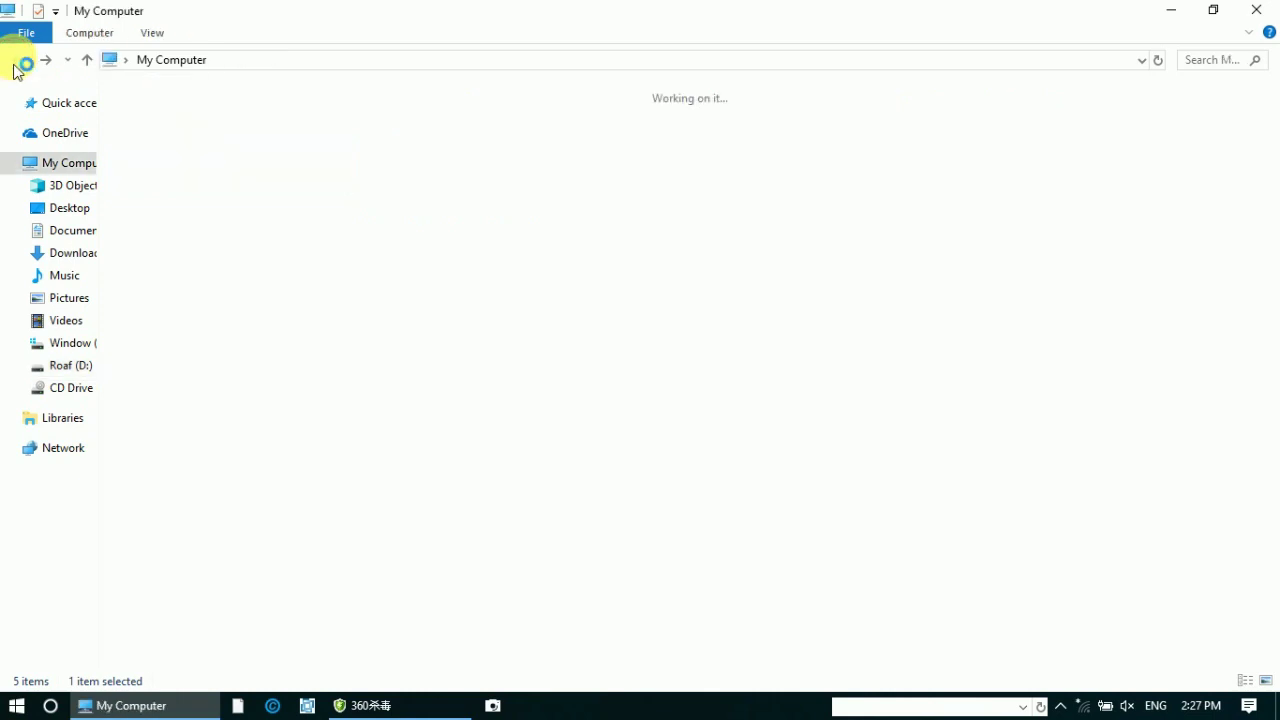
{"action": "double_click", "coordinate": [255, 270]}
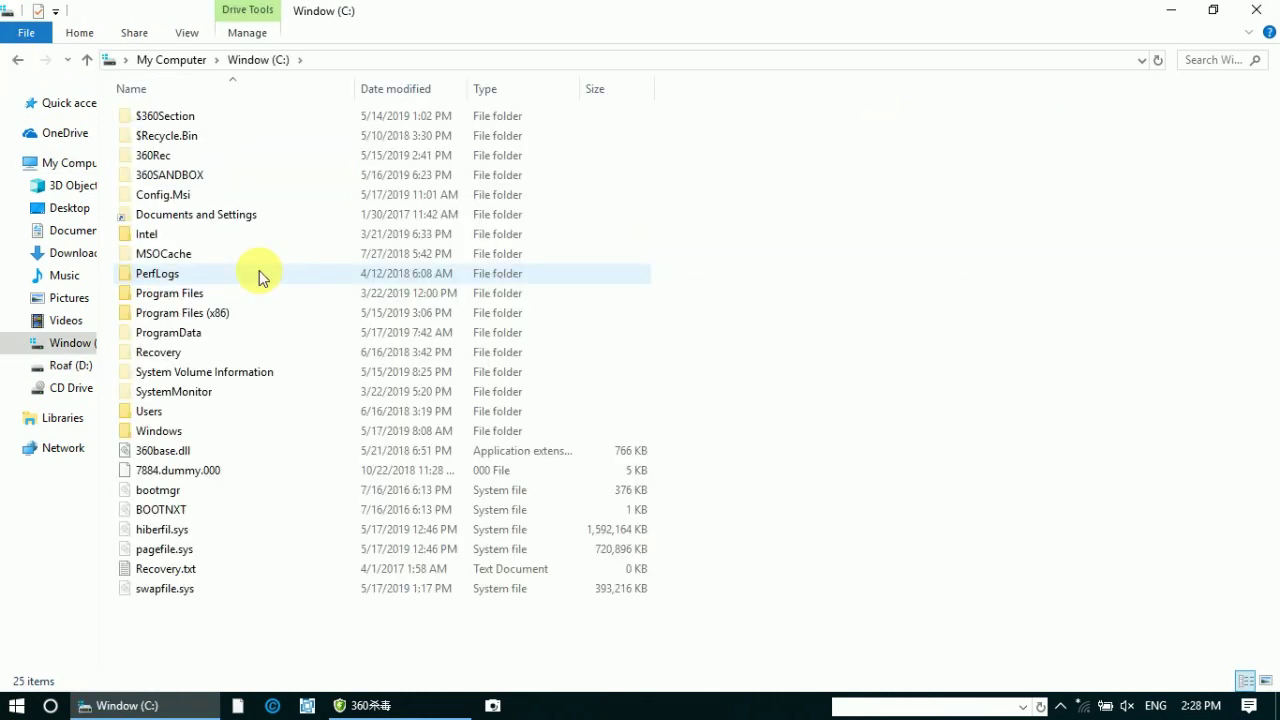
{"action": "double_click", "coordinate": [190, 394]}
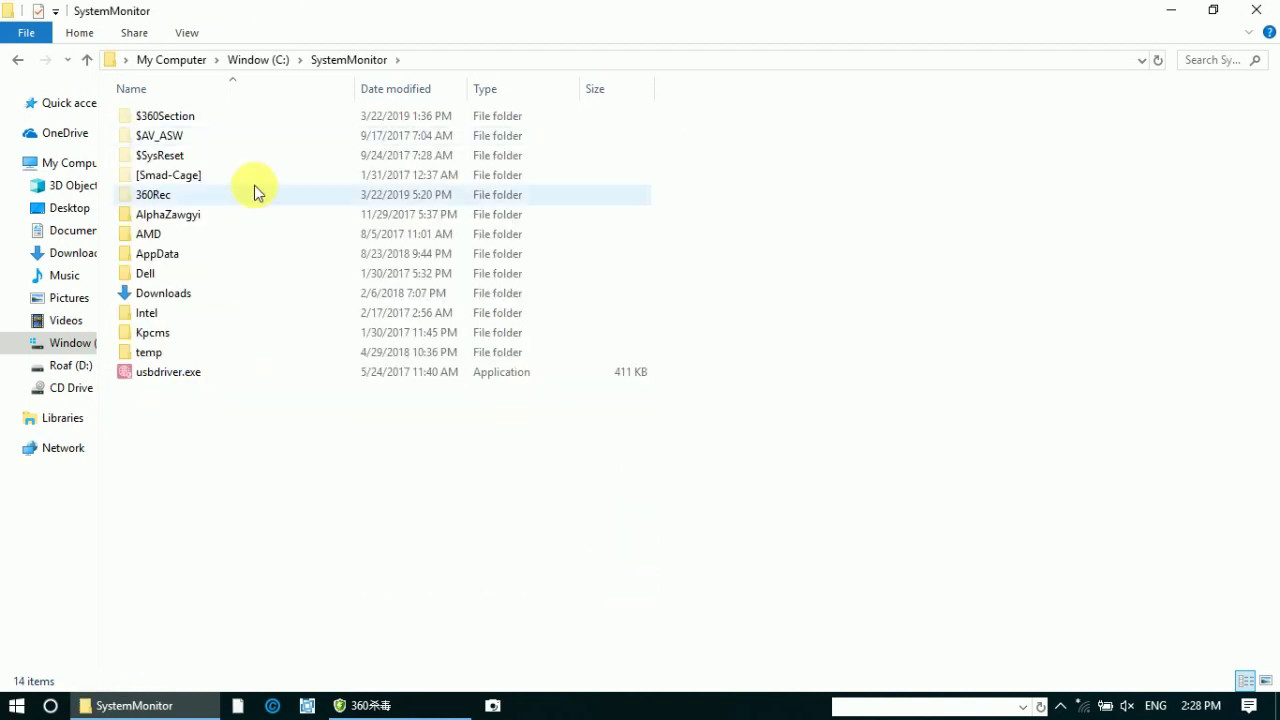
{"action": "left_click", "coordinate": [17, 60]}
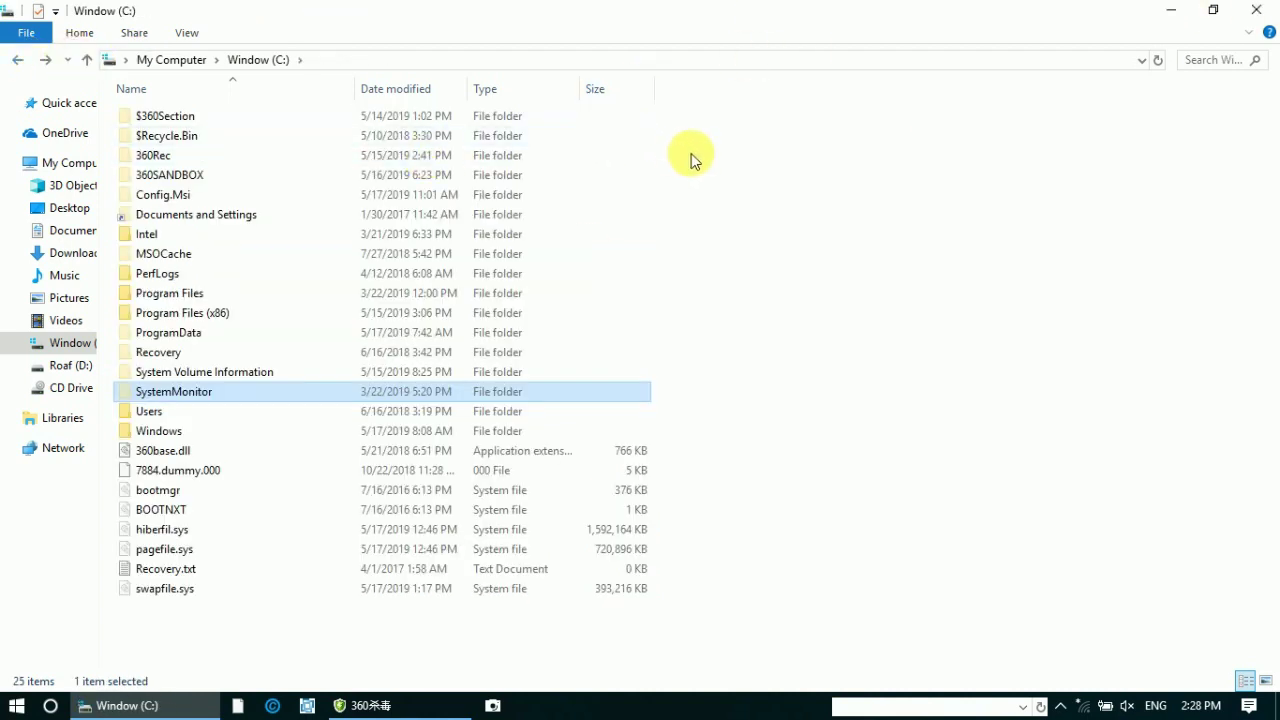
- Select the hidden folders $360Section, $Recycle.Bin, 360Rec, 360SANDBOX, Config.Msi and Recovery on drive C to point them out, and return to My Computer
{"action": "left_click", "coordinate": [690, 125]}
{"action": "left_click", "coordinate": [141, 122]}
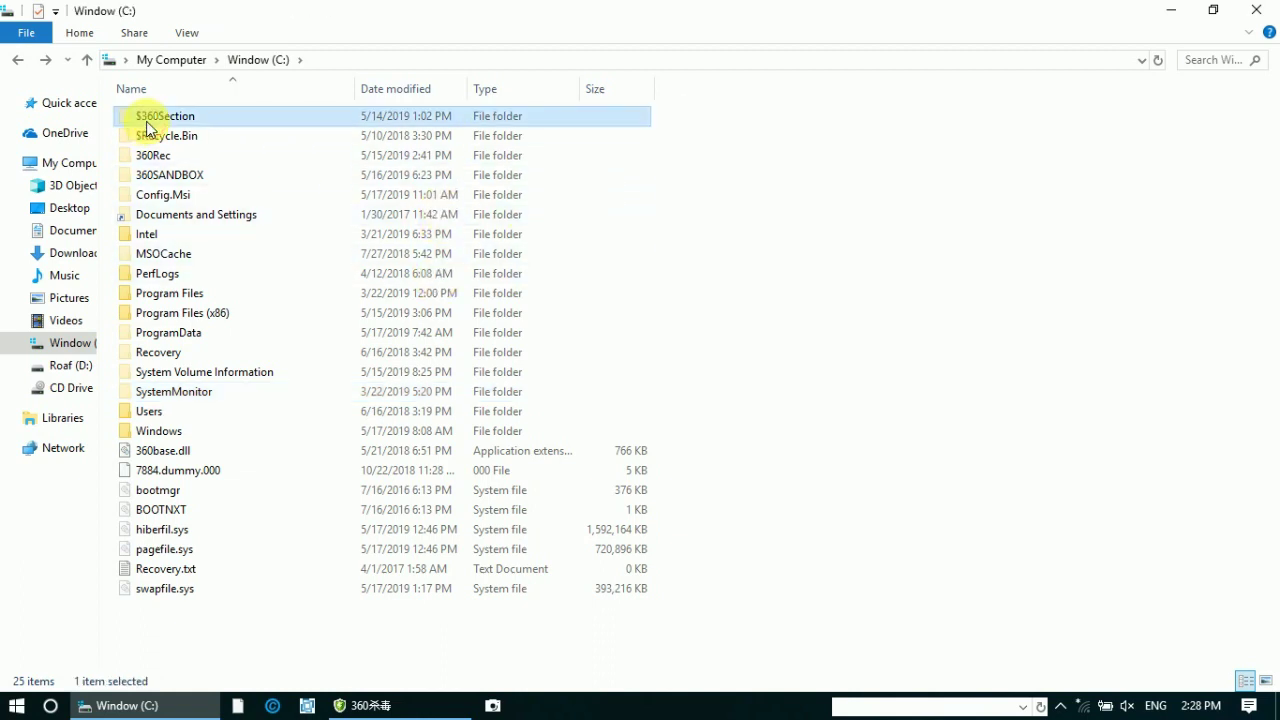
{"action": "left_click", "coordinate": [157, 138], "text": "ctrl"}
{"action": "left_click", "coordinate": [160, 157], "text": "ctrl"}
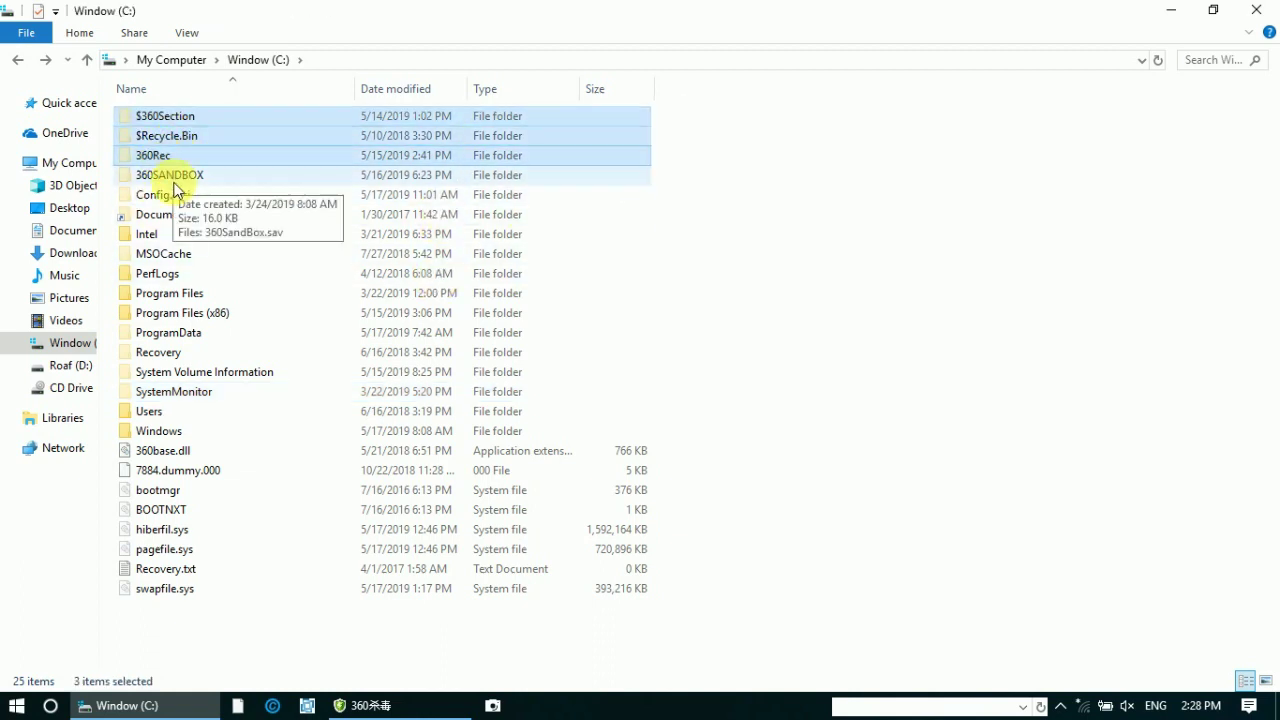
{"action": "left_click", "coordinate": [171, 177], "text": "ctrl"}
{"action": "left_click", "coordinate": [176, 194], "text": "ctrl"}
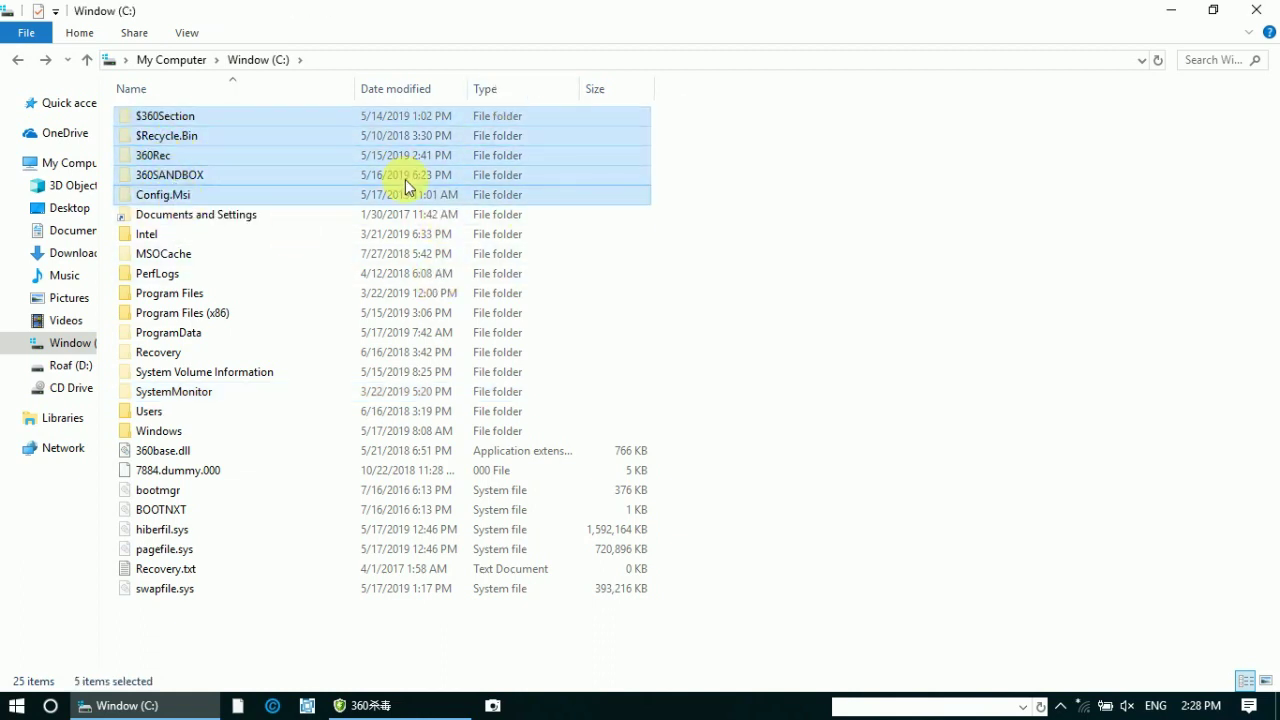
{"action": "left_click", "coordinate": [150, 354], "text": "ctrl"}
{"action": "left_click", "coordinate": [18, 60]}
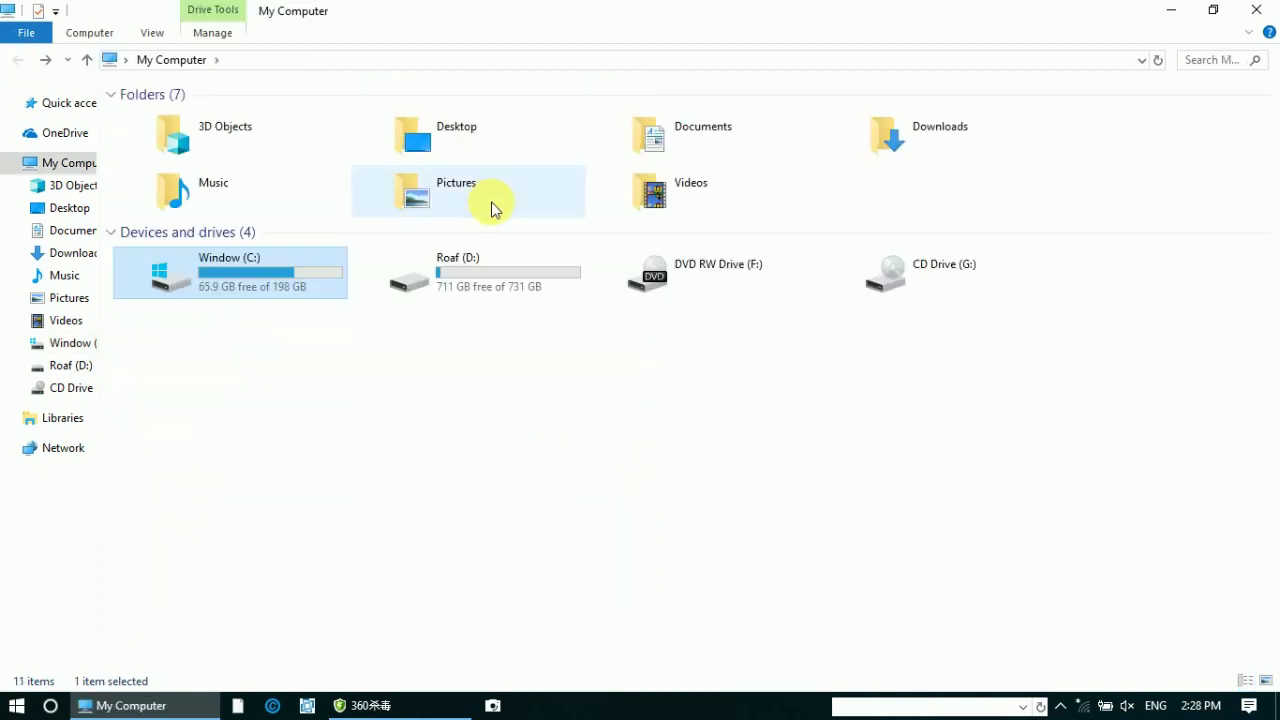